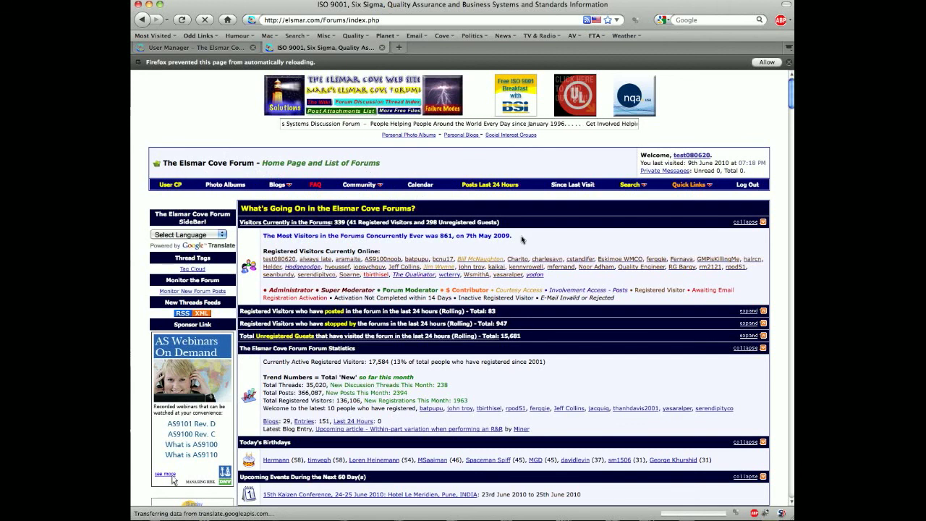
# - Open the Elsmar Cove Forum Essentials category from the forum home page and highlight its name in the navigation trail
pyautogui.scroll(-2, 521, 239)
pyautogui.scroll(-5, 520, 239)
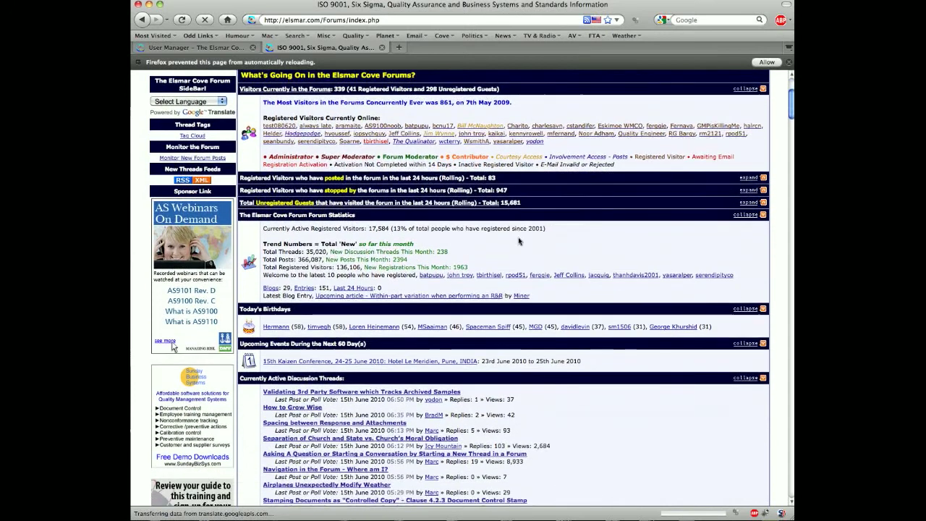
pyautogui.scroll(-1, 518, 242)
pyautogui.scroll(-8, 517, 243)
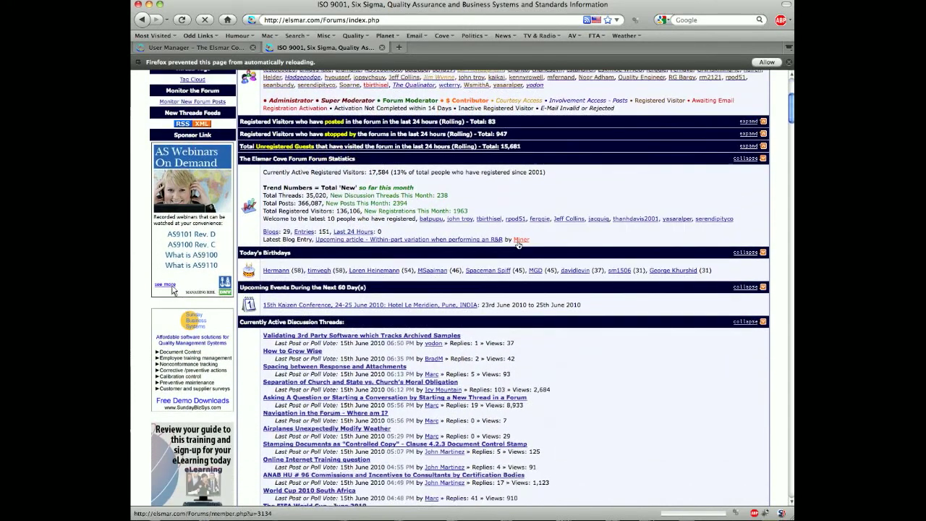
pyautogui.scroll(-8, 513, 253)
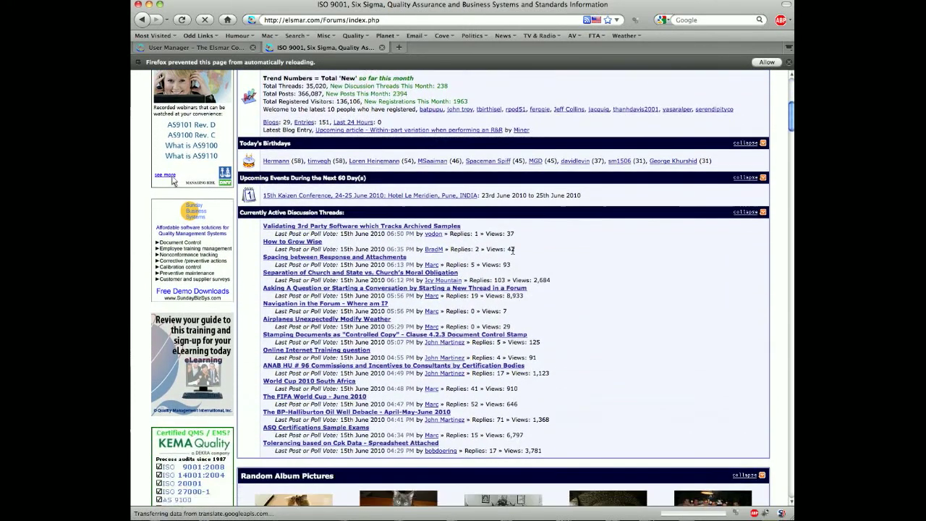
pyautogui.scroll(-19, 513, 254)
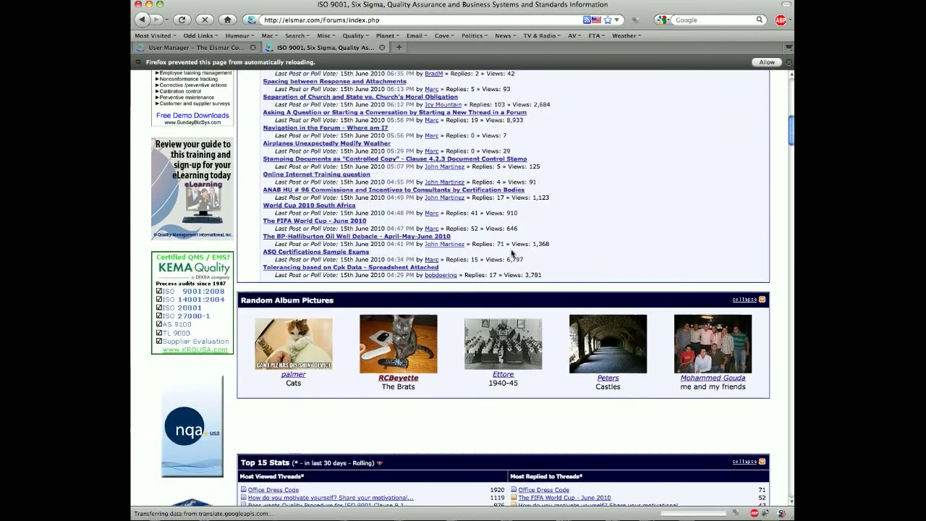
pyautogui.scroll(-11, 512, 253)
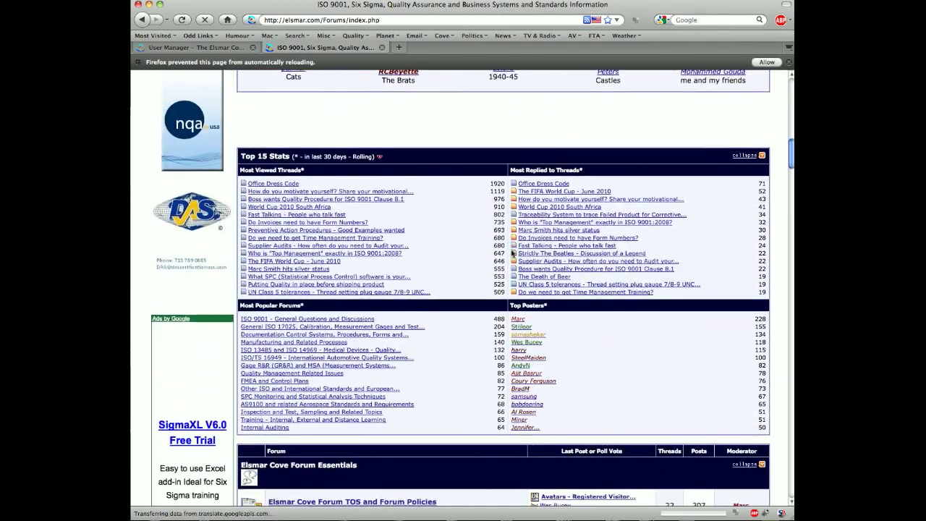
pyautogui.scroll(-9, 508, 254)
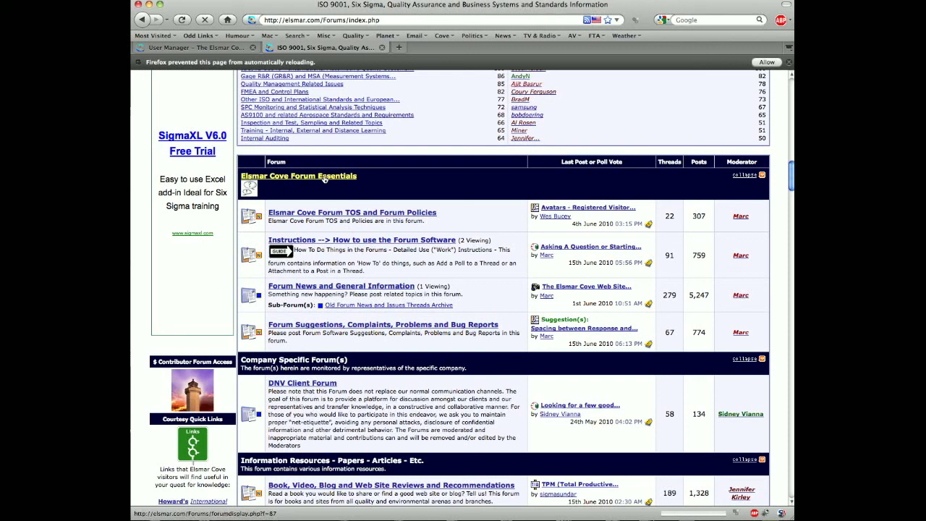
pyautogui.click(322, 179)
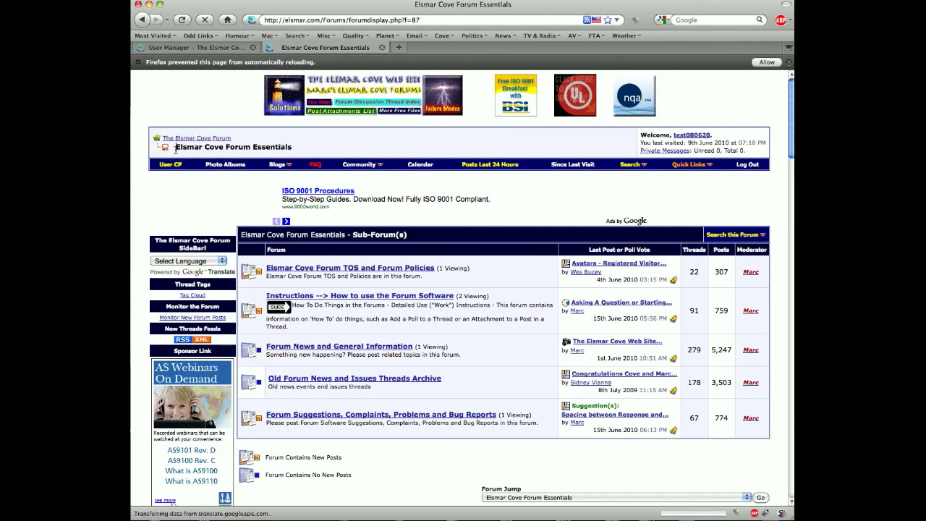
pyautogui.moveTo(175, 150); pyautogui.dragTo(288, 150)
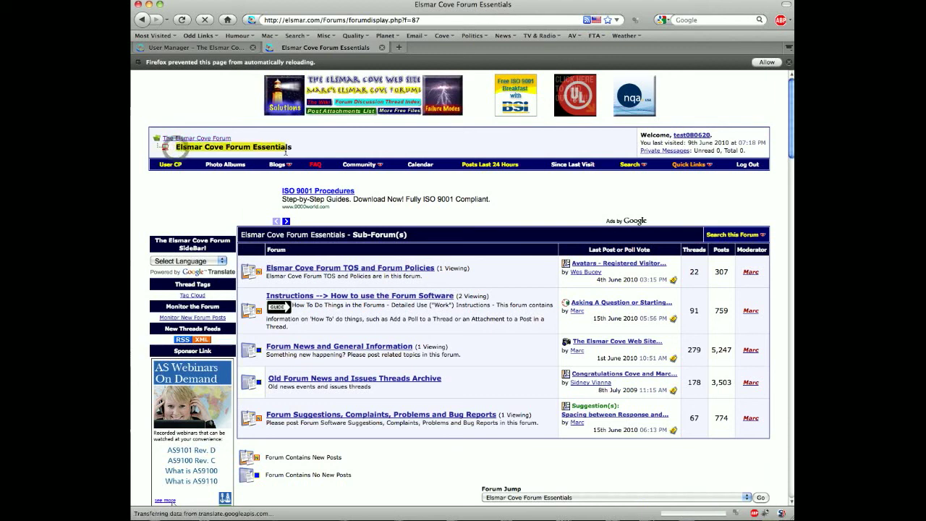
# - Open the "Instructions --> How to use the Forum Software" forum and look over its list of discussion threads
pyautogui.click(370, 297)
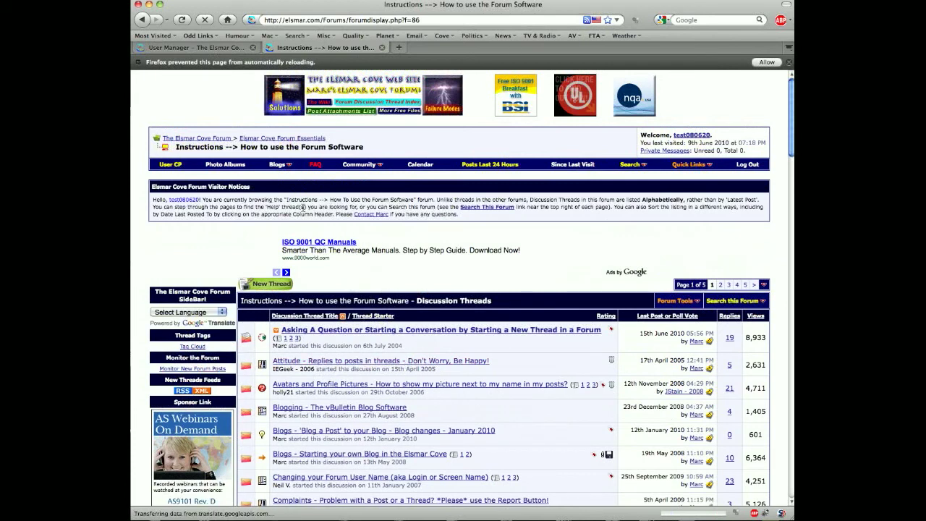
pyautogui.scroll(-3, 461, 381)
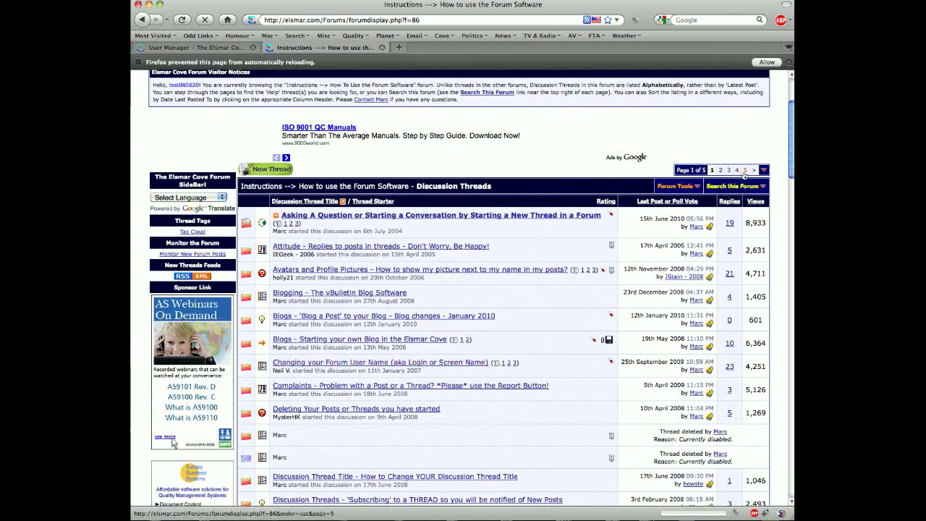
pyautogui.scroll(-5, 561, 323)
pyautogui.scroll(-3, 551, 327)
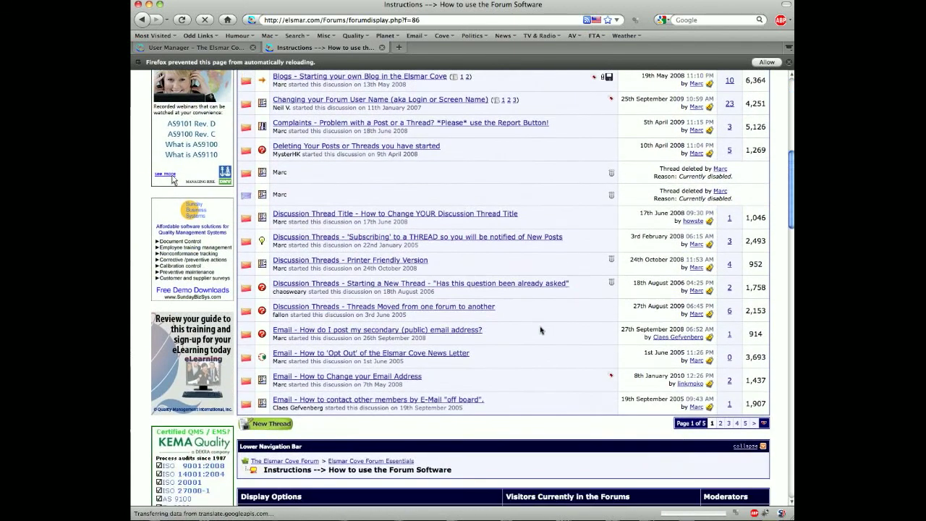
pyautogui.moveTo(532, 339)
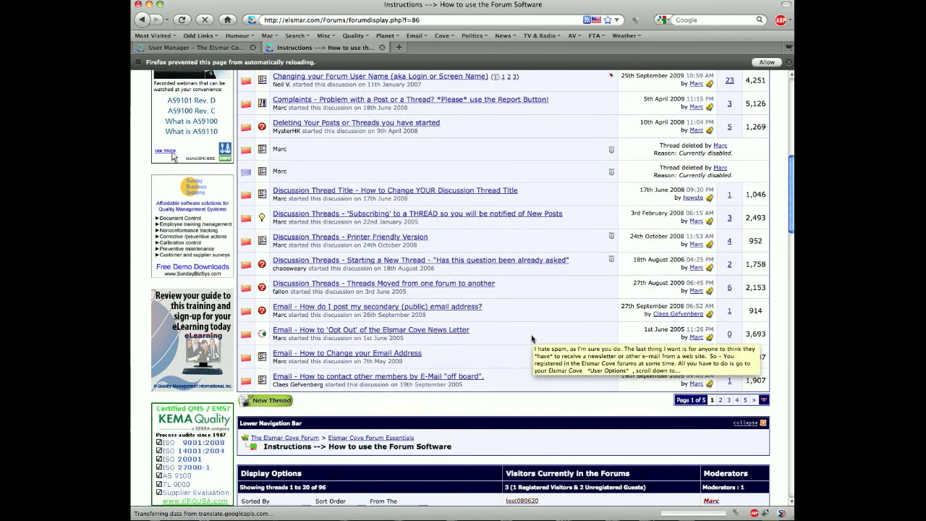
pyautogui.scroll(11, 532, 339)
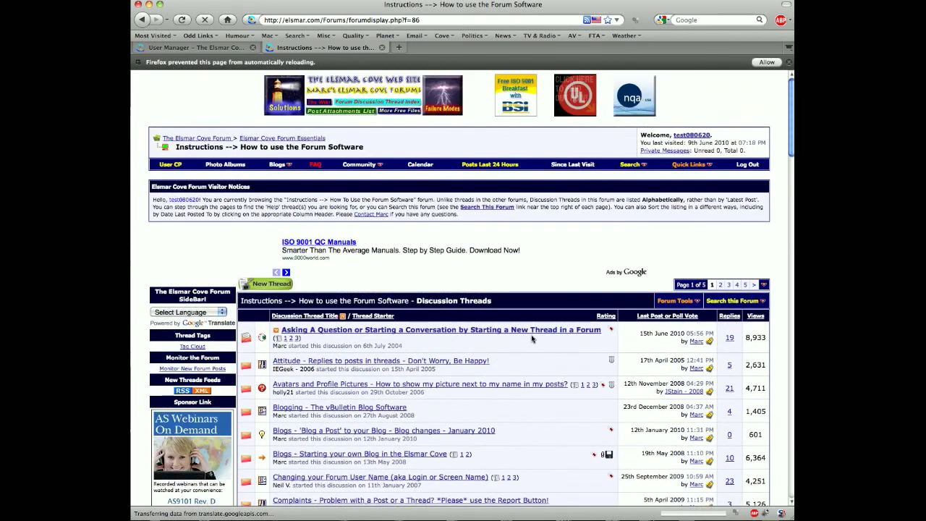
pyautogui.moveTo(519, 354)
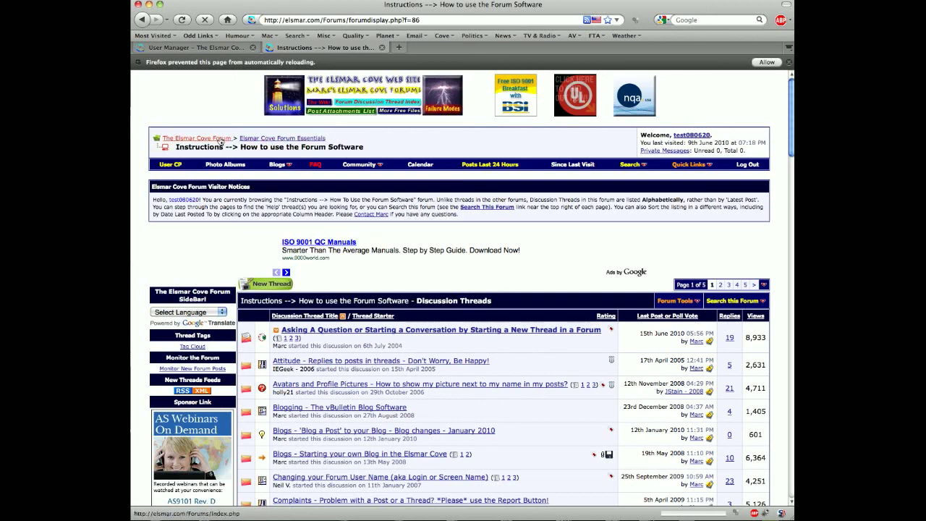
# - Go back to the forum home page and open the "Instructions --> How to use the Forum Software" forum directly from its list
pyautogui.click(141, 20)
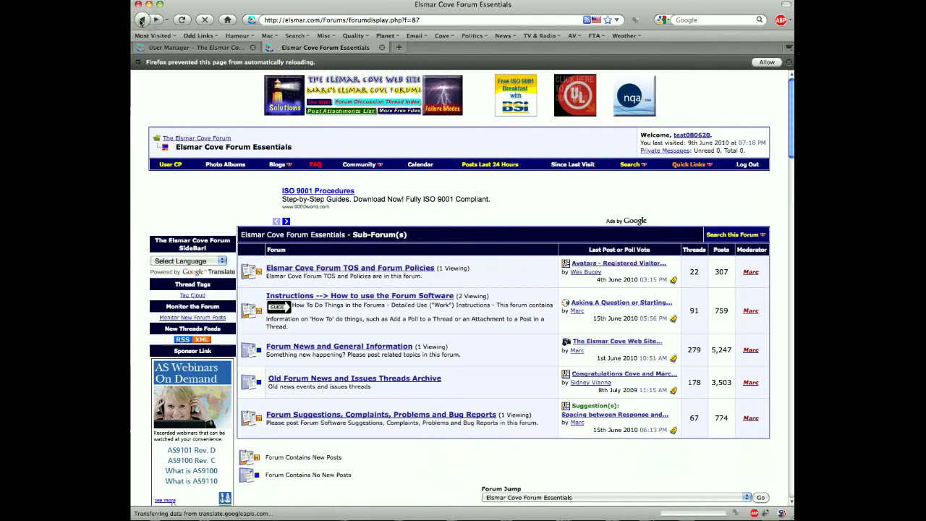
pyautogui.click(141, 19)
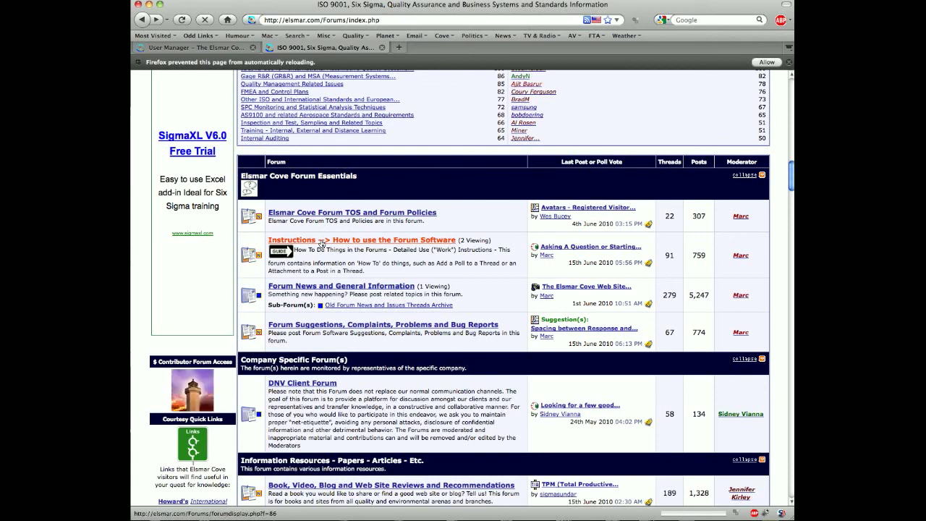
pyautogui.click(321, 242)
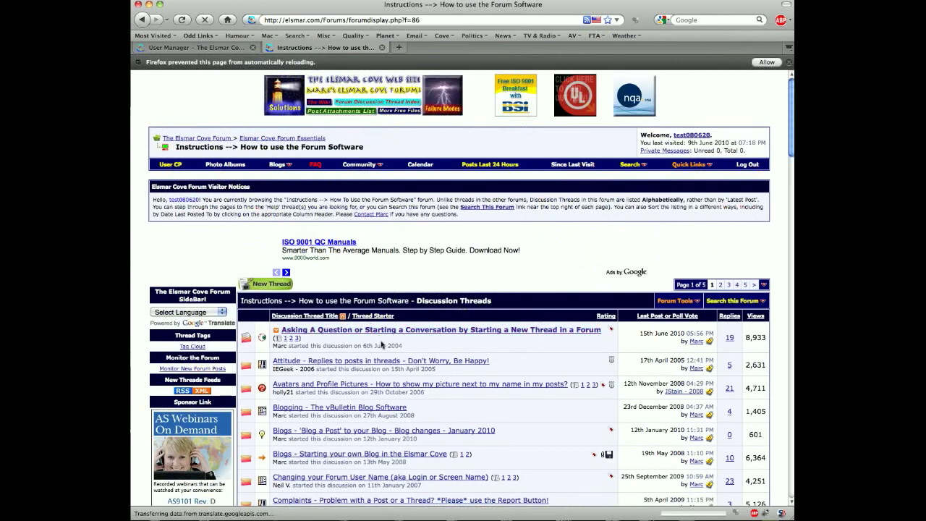
pyautogui.scroll(-3, 383, 340)
pyautogui.scroll(-3, 380, 329)
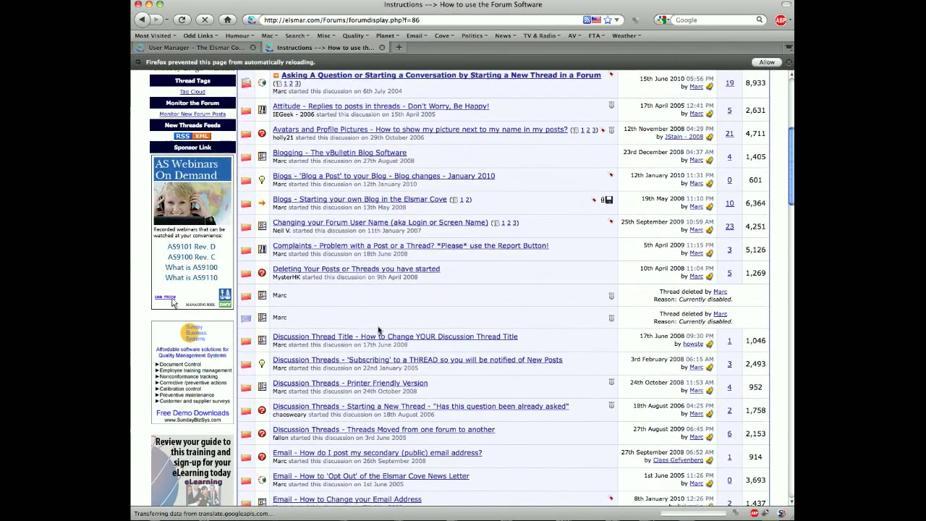
# - Go up to the parent Elsmar Cove Forum Essentials category through the navigation trail and return to the Instructions forum
pyautogui.scroll(6, 377, 330)
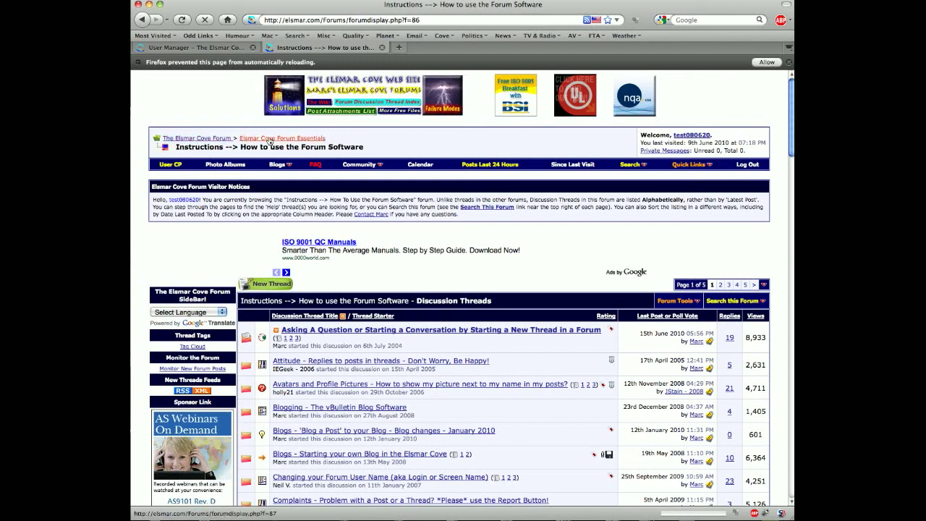
pyautogui.click(269, 140)
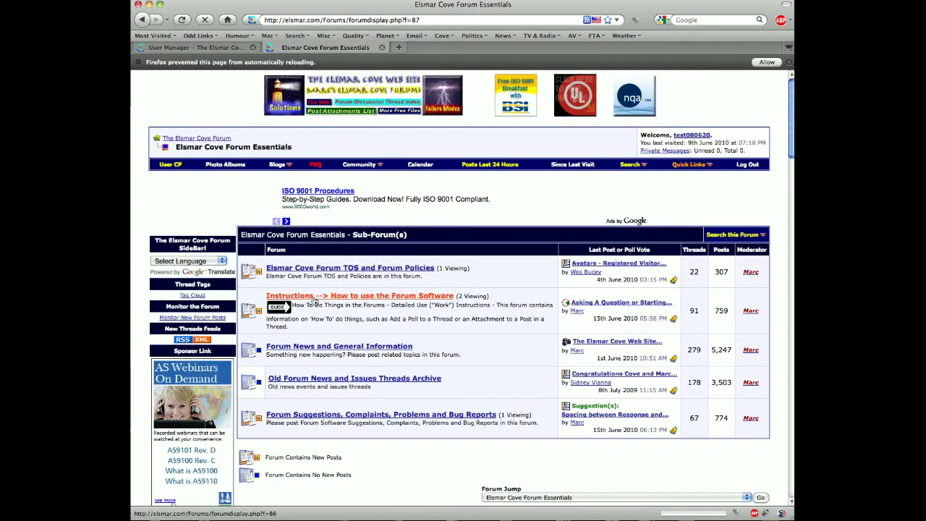
pyautogui.click(137, 24)
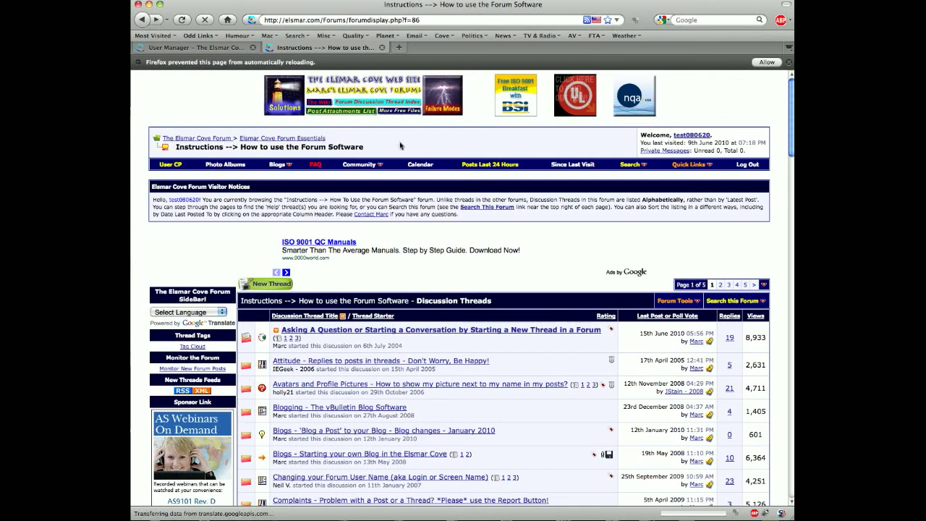
# - Browse the Forum Jump list below the Instructions threads and go to the Medical Device Related Standards forum
pyautogui.scroll(-6, 402, 145)
pyautogui.scroll(-15, 420, 149)
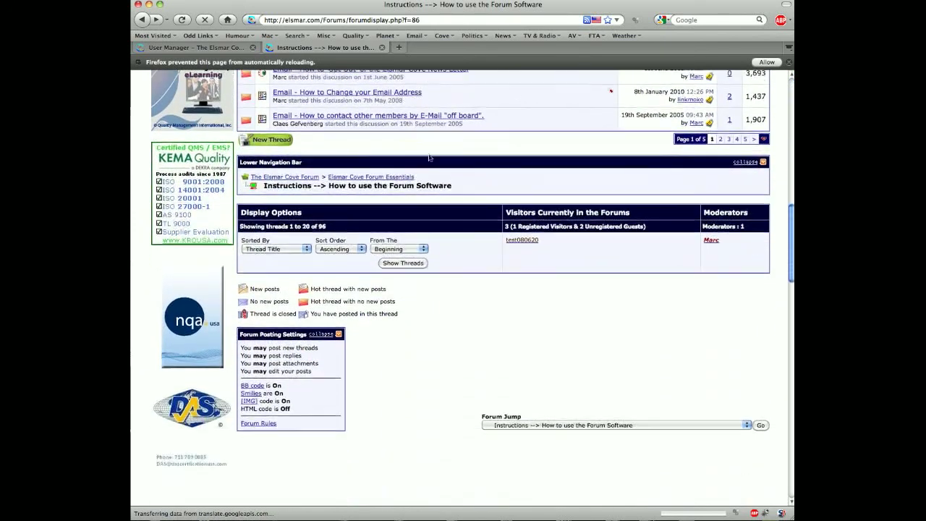
pyautogui.scroll(1, 427, 157)
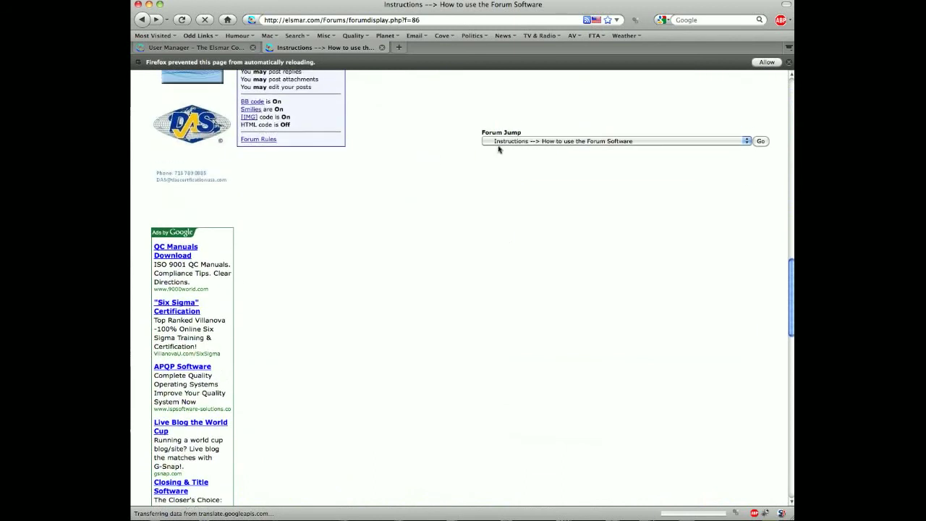
pyautogui.click(699, 143)
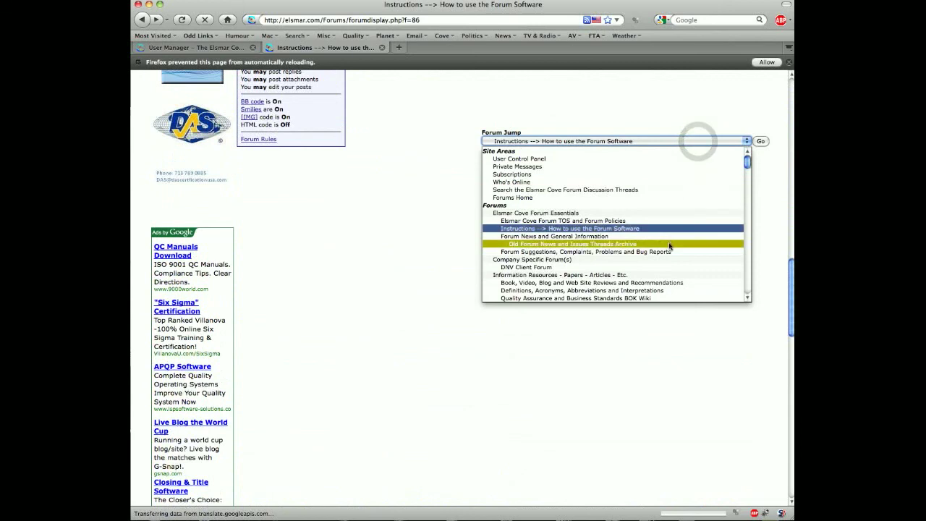
pyautogui.scroll(-15, 670, 246)
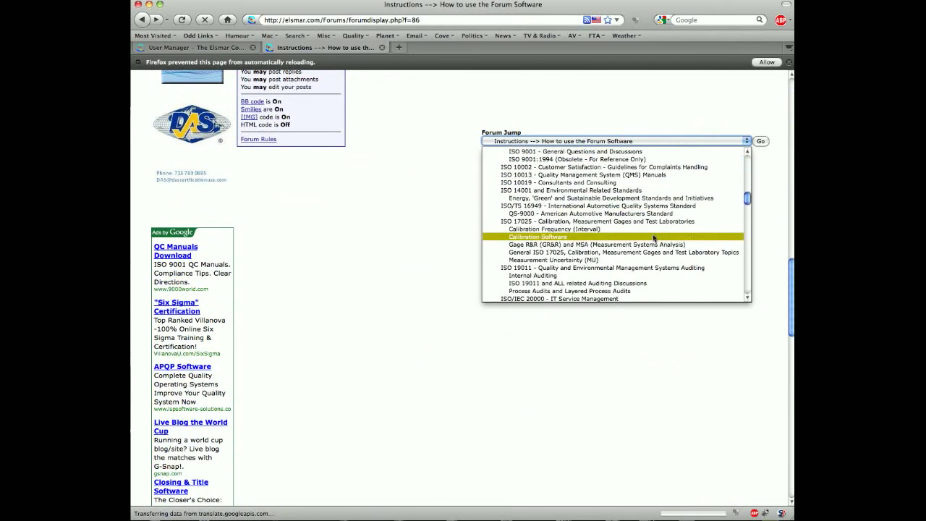
pyautogui.scroll(-20, 653, 238)
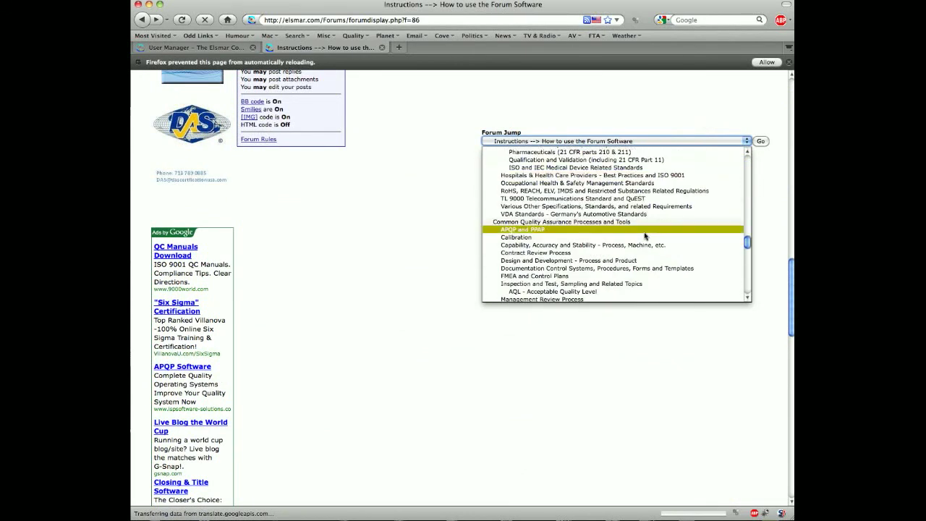
pyautogui.scroll(-15, 645, 236)
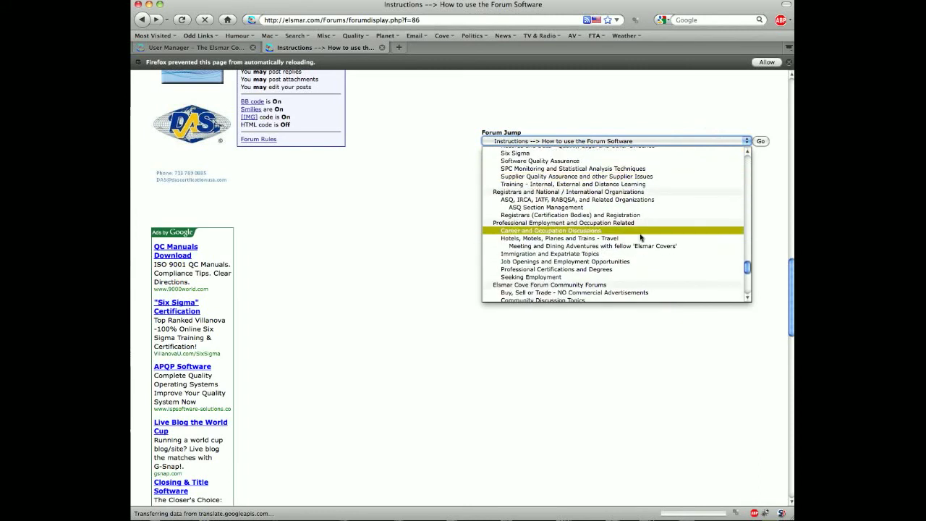
pyautogui.scroll(-3, 641, 237)
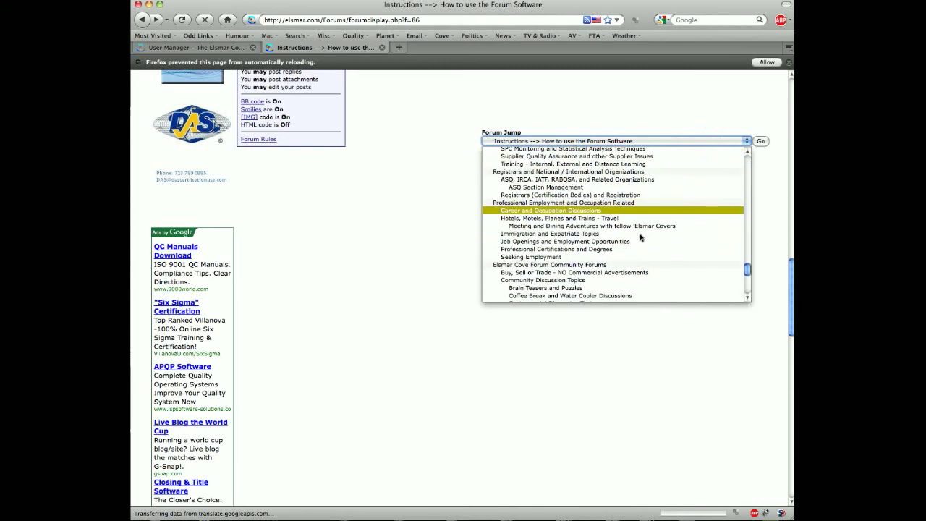
pyautogui.scroll(10, 641, 237)
pyautogui.scroll(8, 640, 238)
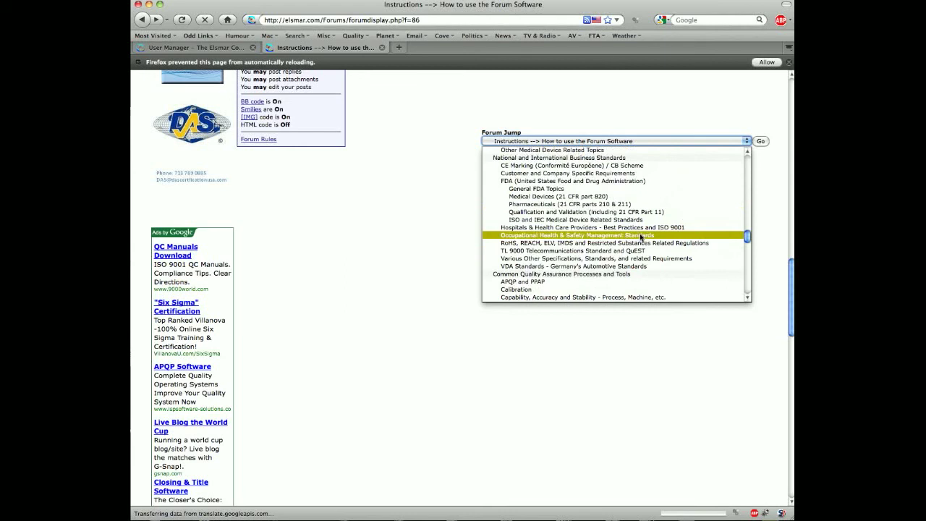
pyautogui.scroll(6, 640, 238)
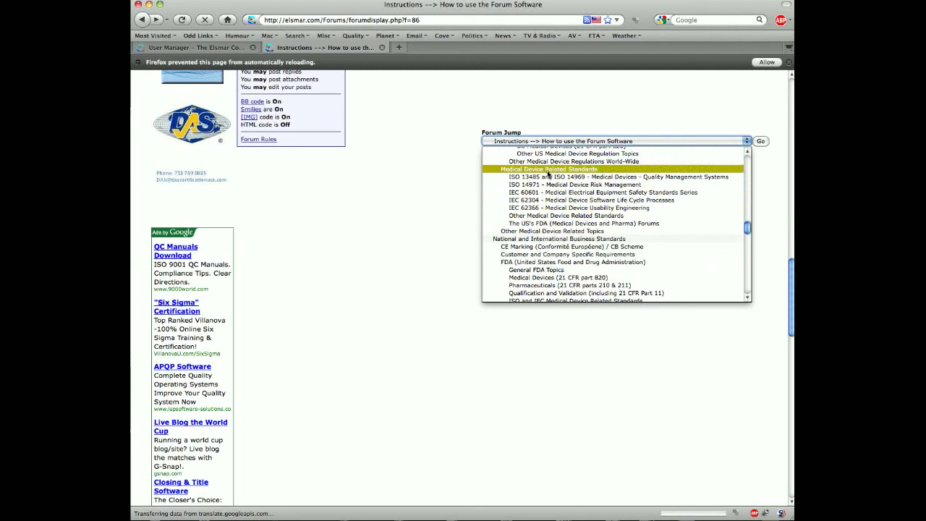
pyautogui.click(547, 169)
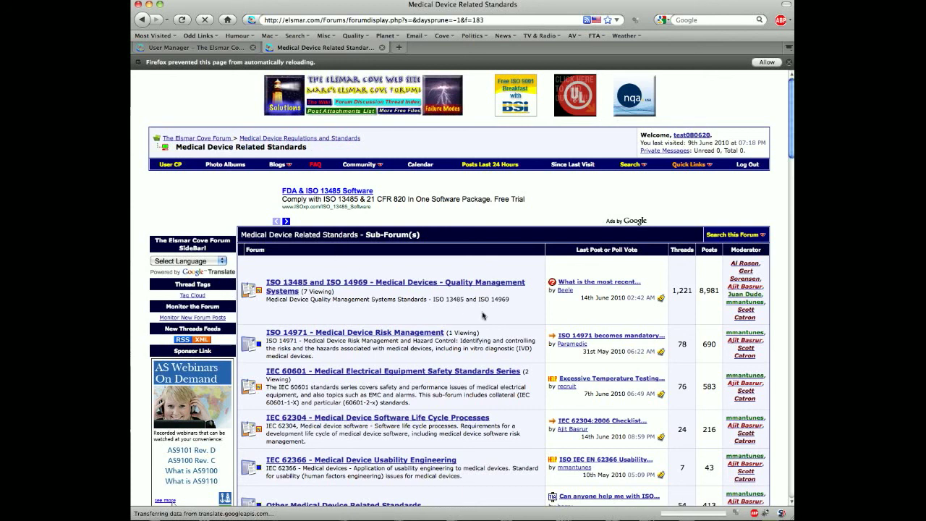
# - Open the ISO 14971 - Medical Device Risk Management sub-forum and look through its page down to the footer
pyautogui.scroll(-3, 484, 314)
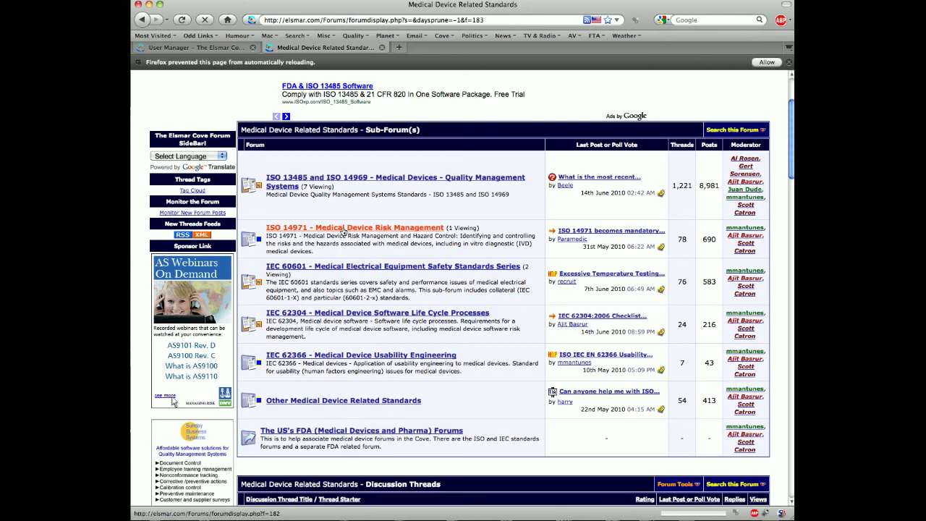
pyautogui.click(342, 229)
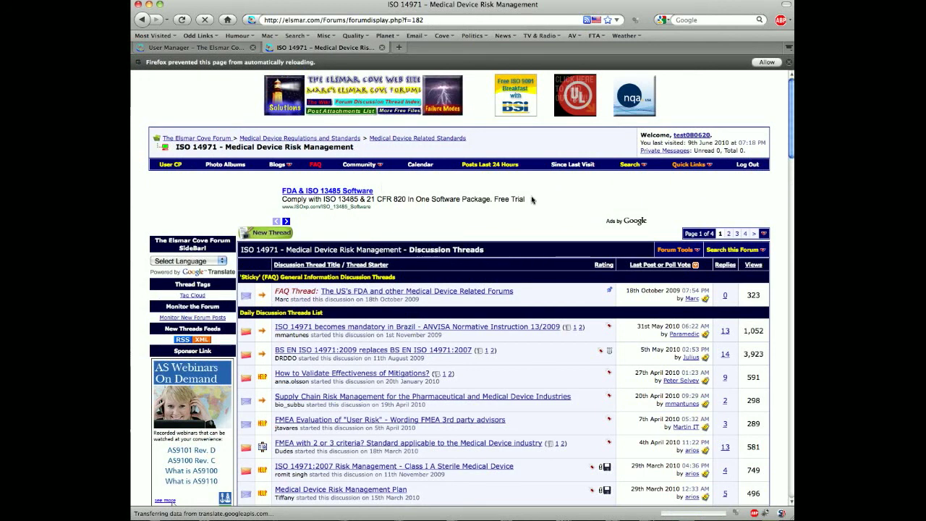
pyautogui.scroll(-15, 532, 199)
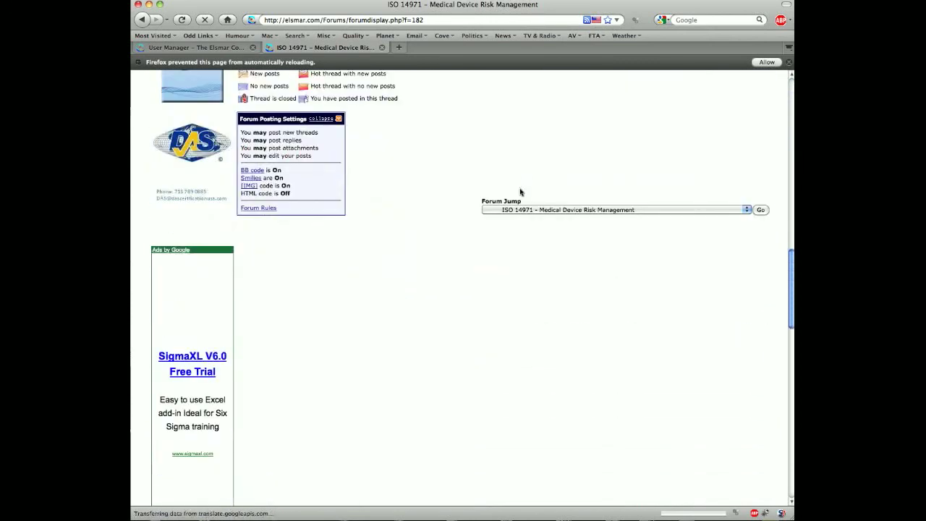
pyautogui.scroll(-10, 518, 193)
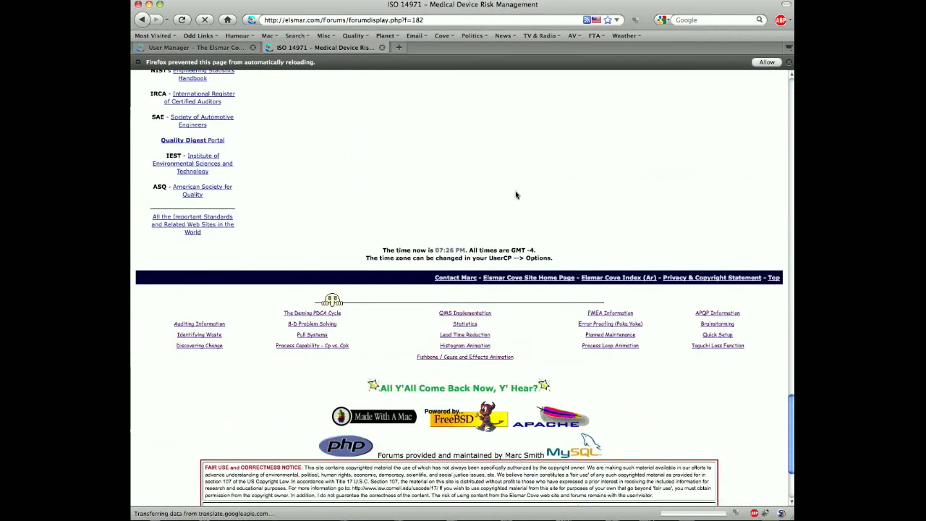
# - Open the host's contact form from the page footer and set the subject to Other with the text "This is a test"
pyautogui.scroll(-2, 513, 196)
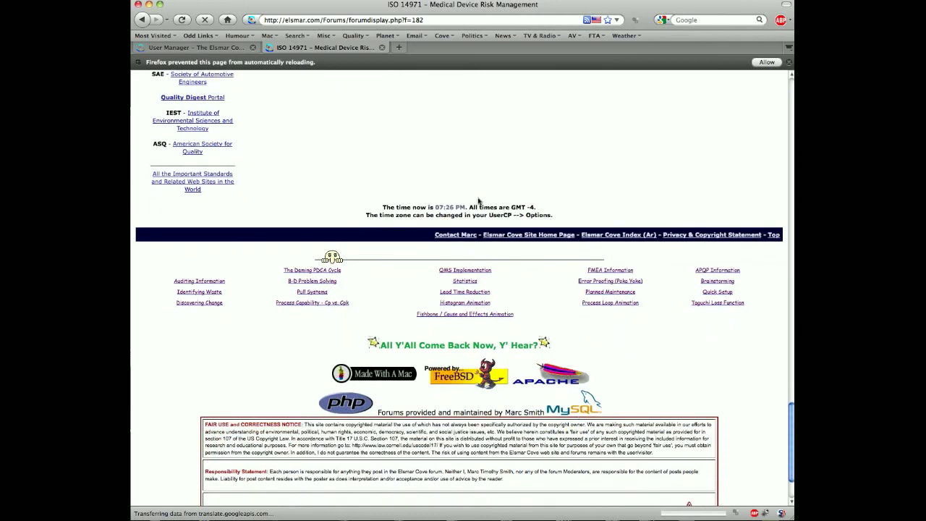
pyautogui.click(446, 236)
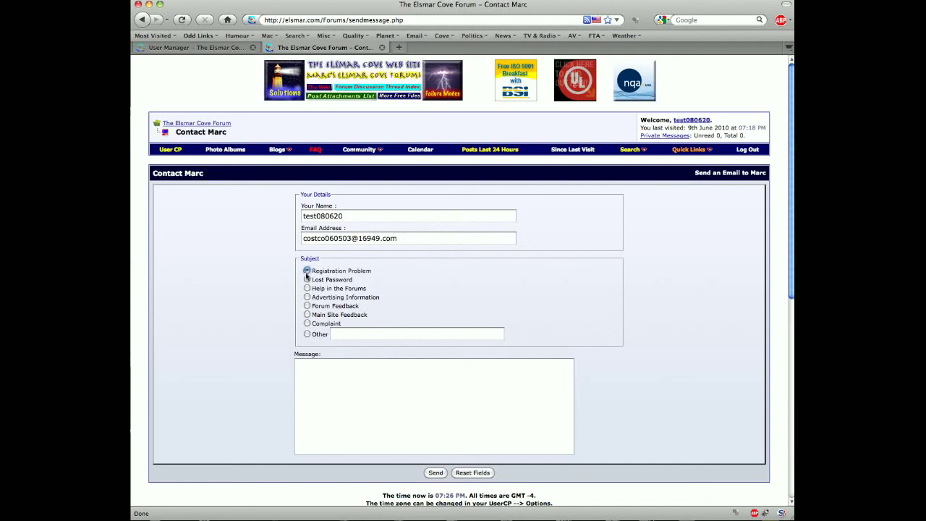
pyautogui.click(307, 297)
pyautogui.click(307, 315)
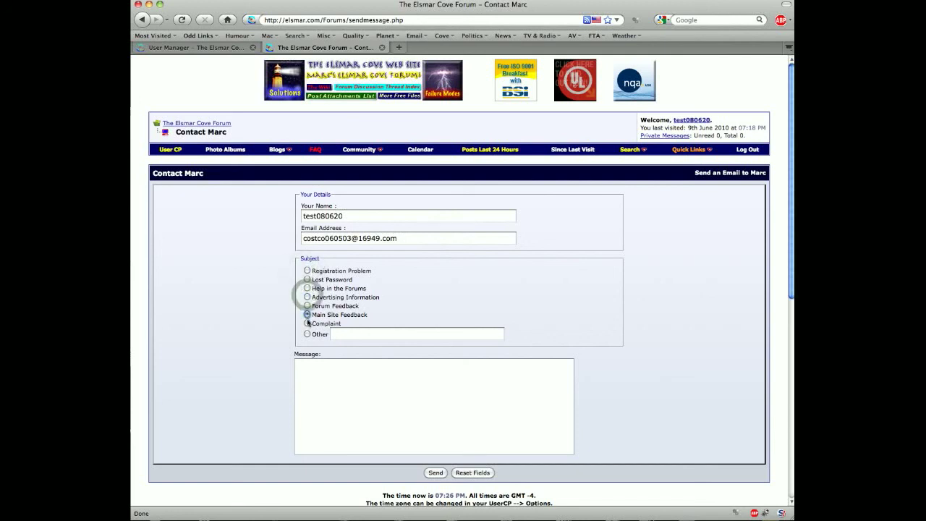
pyautogui.click(307, 334)
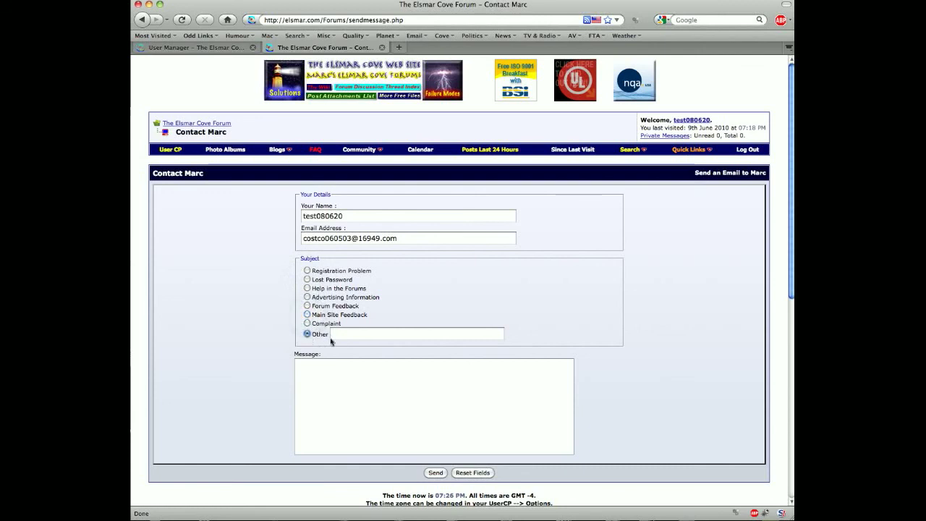
pyautogui.click(377, 336)
pyautogui.write('This is a test')
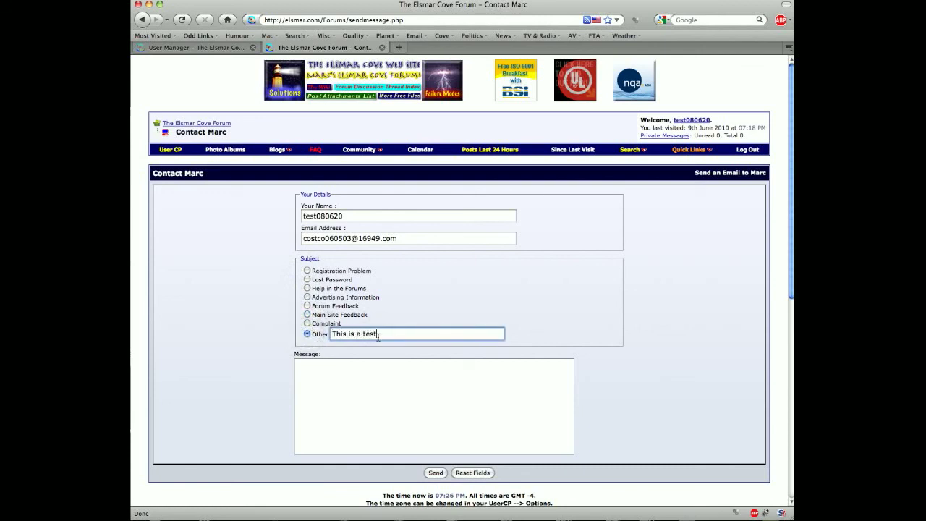
# - Write "I am having problems .... Tell me how to..... Etc." as the contact message and send it
pyautogui.click(328, 381)
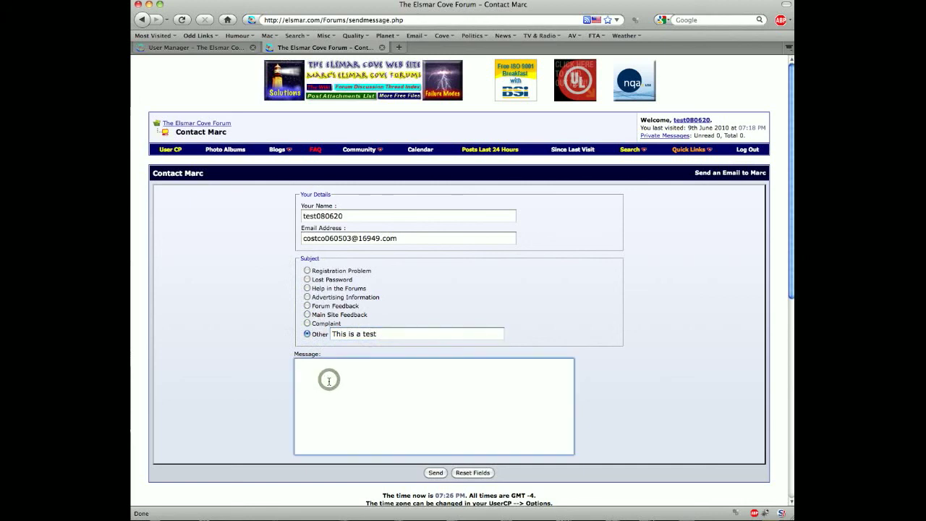
pyautogui.write('I am having')
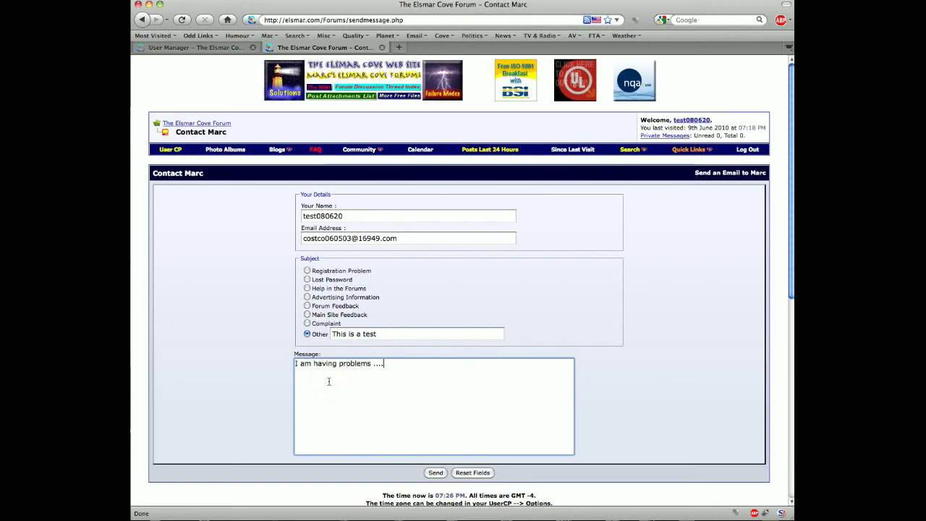
pyautogui.write('problems .... Tell me how to..... Etc.')
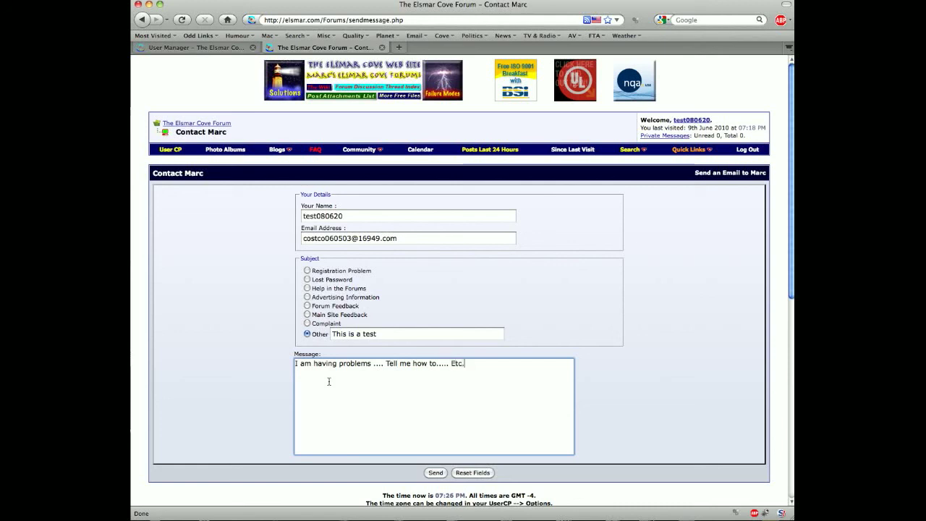
pyautogui.click(434, 473)
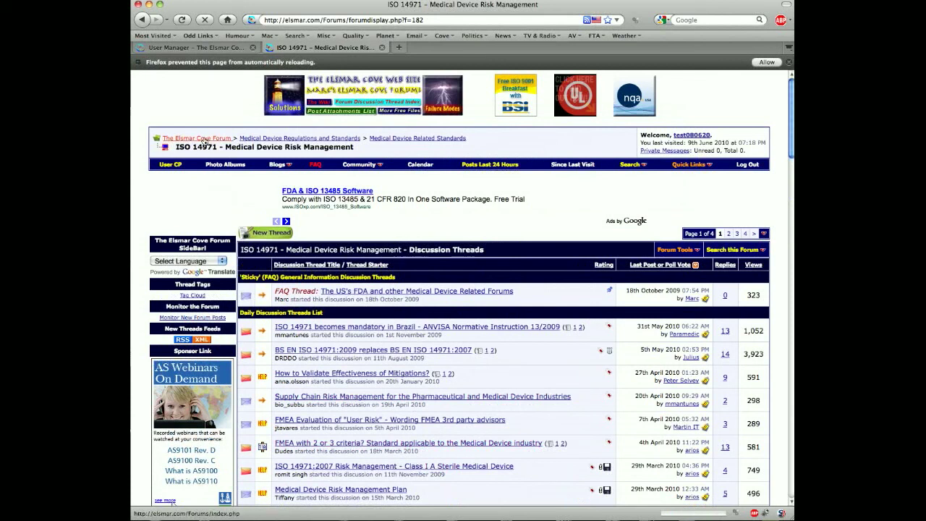
# - Return to the forum home page and open the forum host's profile from the Top Posters list
pyautogui.click(205, 142)
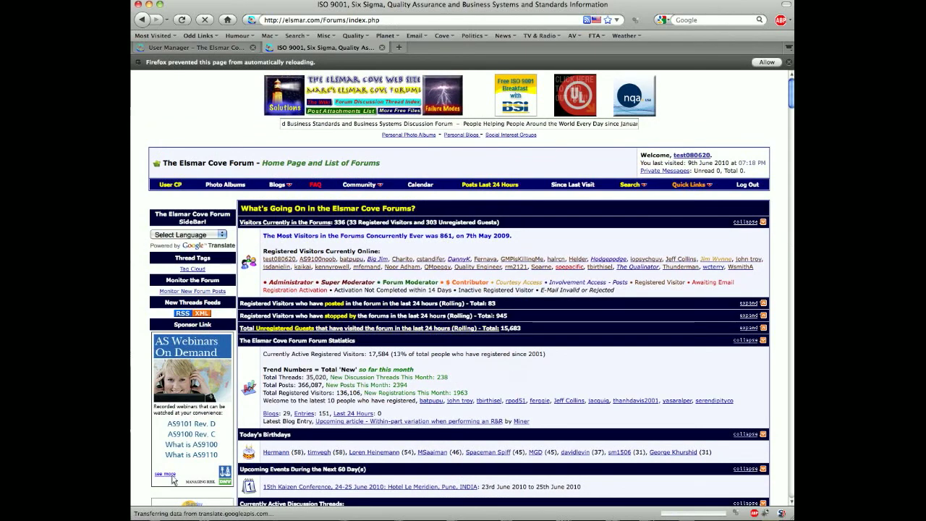
pyautogui.scroll(-4, 546, 317)
pyautogui.scroll(-20, 546, 316)
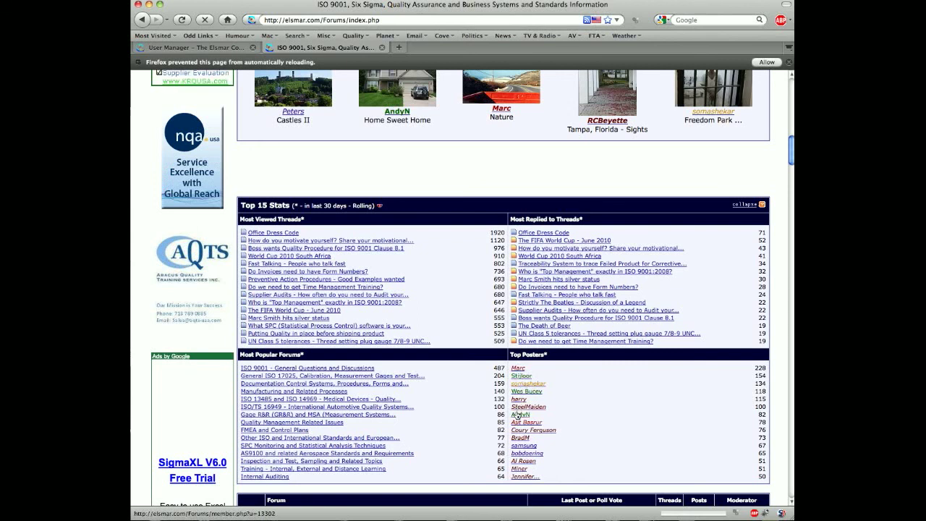
pyautogui.click(518, 369)
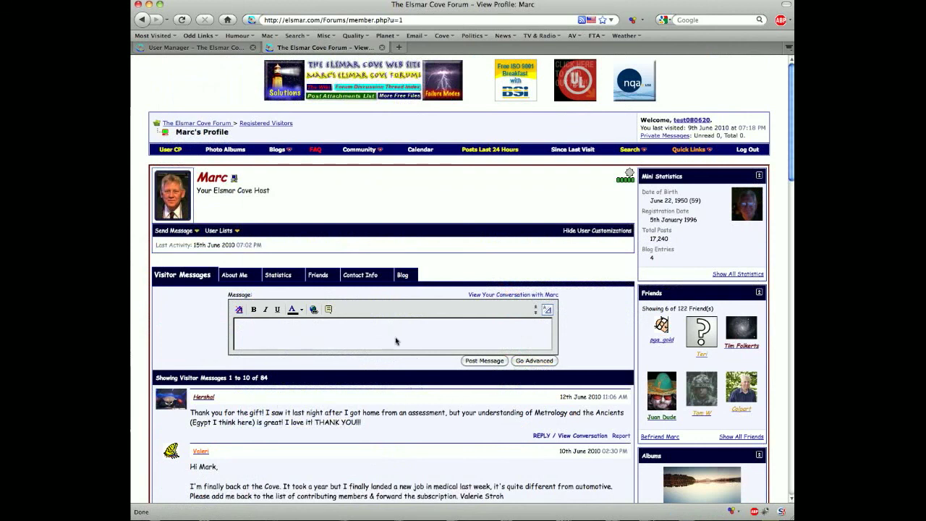
# - Show the contact info on the host's profile and start a new private message to the host
pyautogui.click(302, 329)
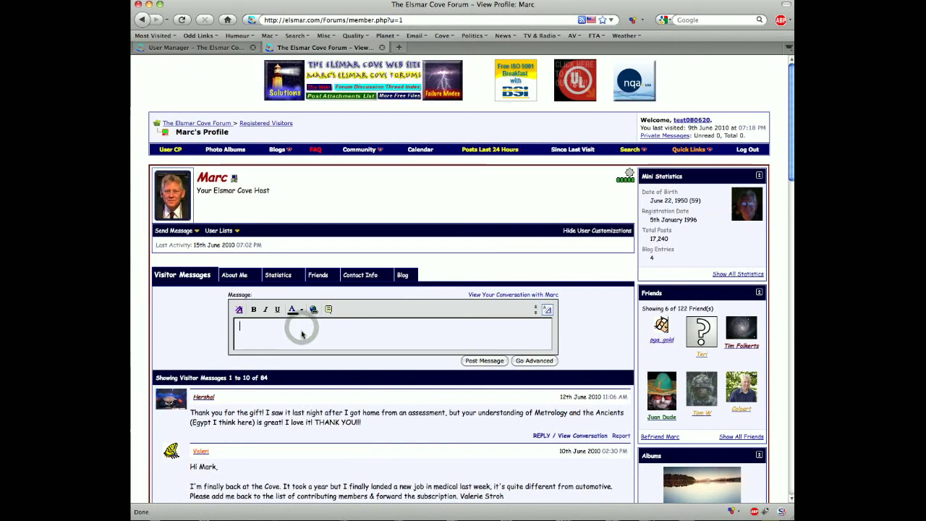
pyautogui.click(359, 276)
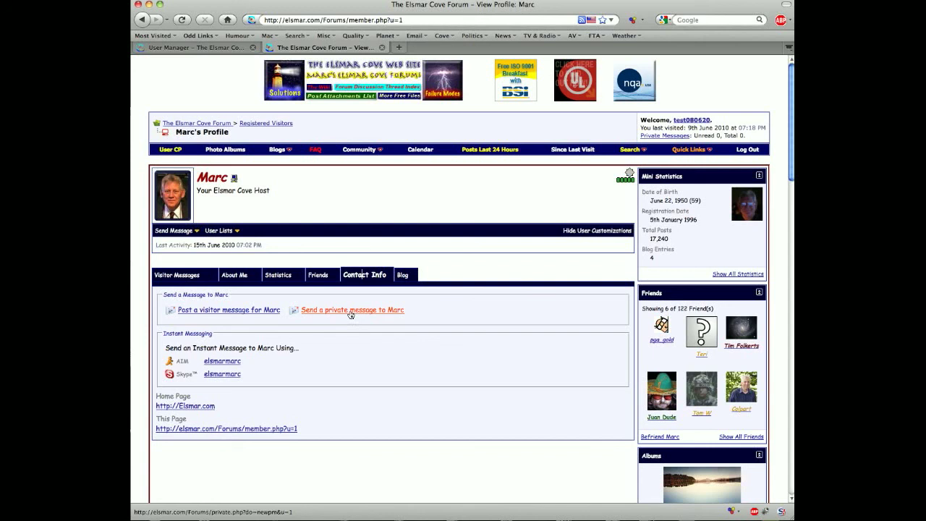
pyautogui.click(351, 311)
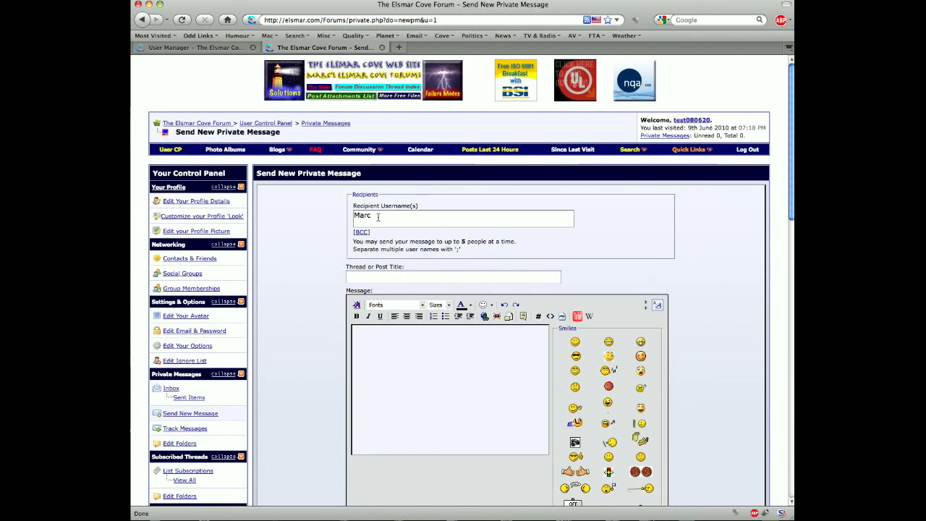
# - Enter "Title or Topic" as the title of the private message
pyautogui.click(363, 279)
pyautogui.write('Ti')
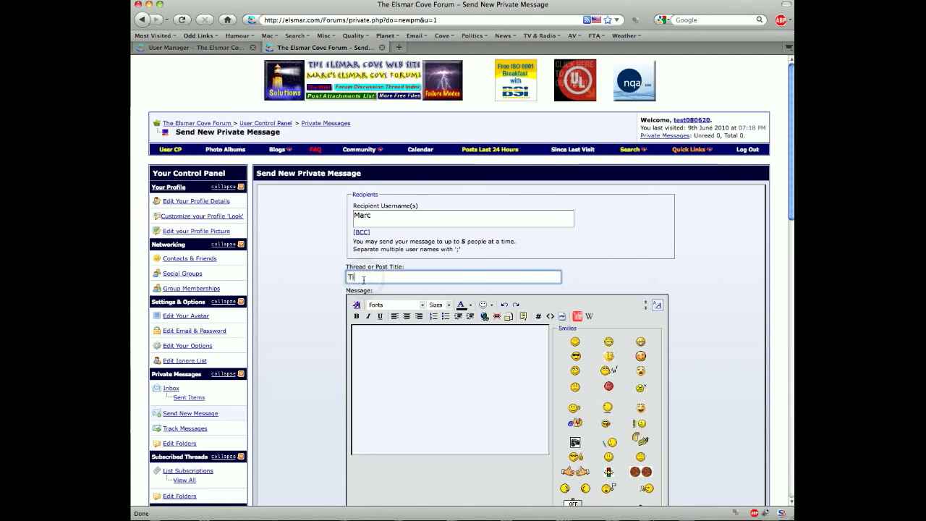
pyautogui.write('tle or T')
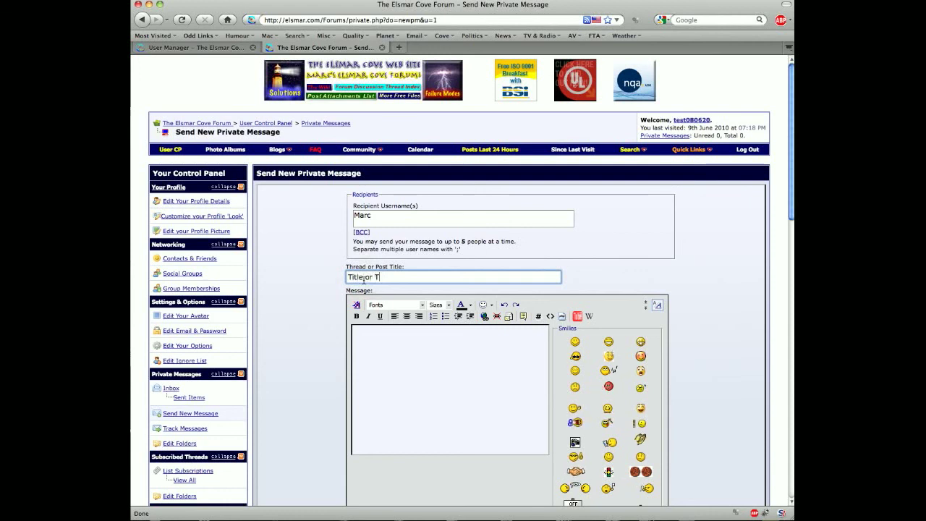
pyautogui.write('opic')
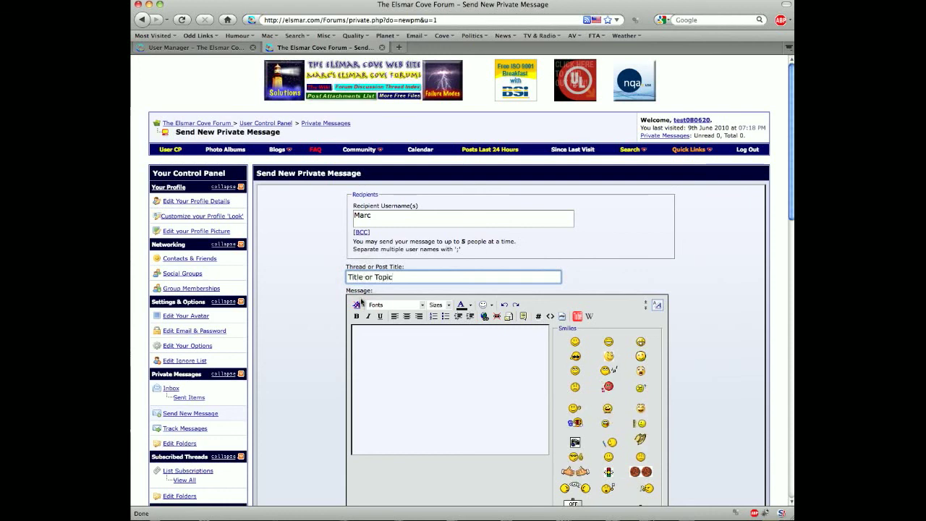
# - Write "Here is what I need help with...." as the private message text, correcting any typing error
pyautogui.click(375, 339)
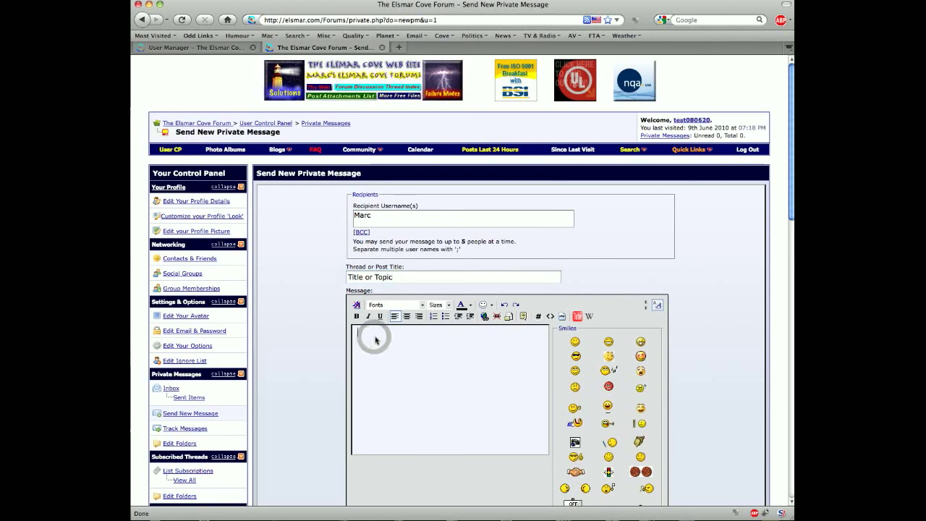
pyautogui.write('Here is ')
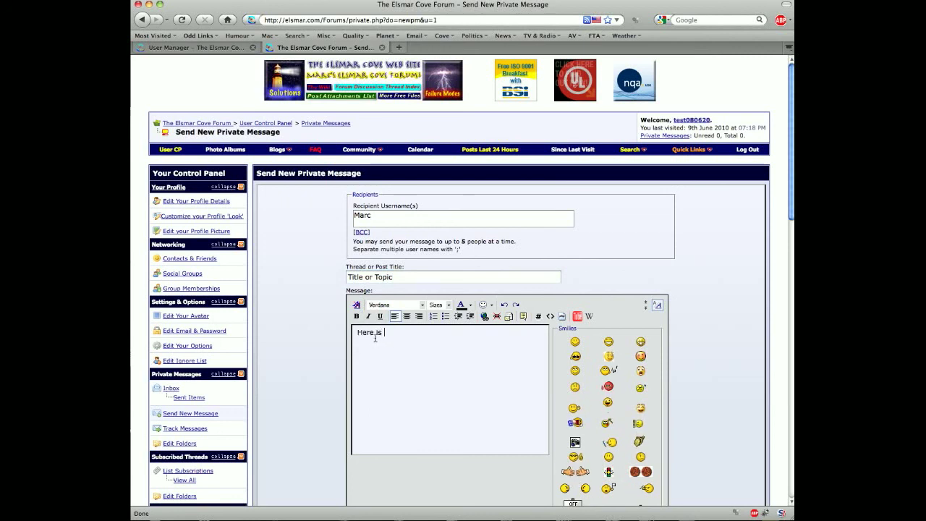
pyautogui.write('twhat I n')
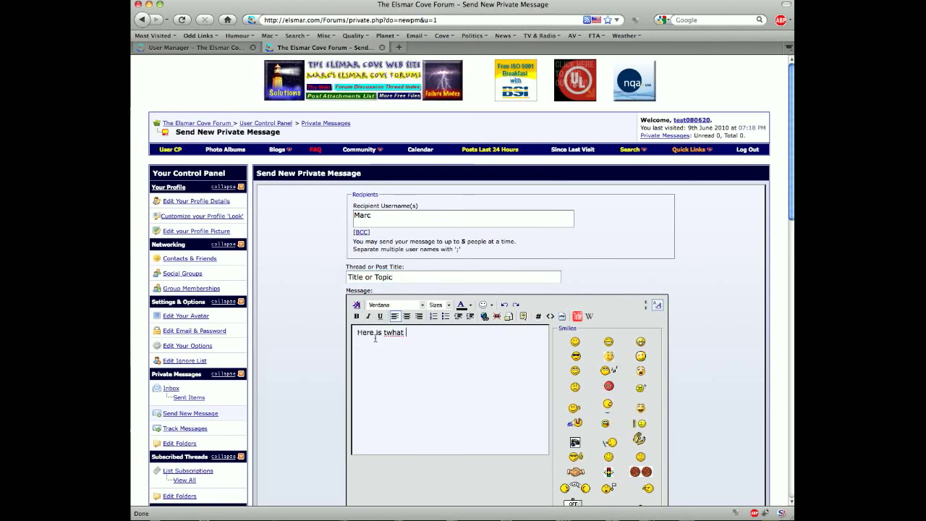
pyautogui.write('hel')
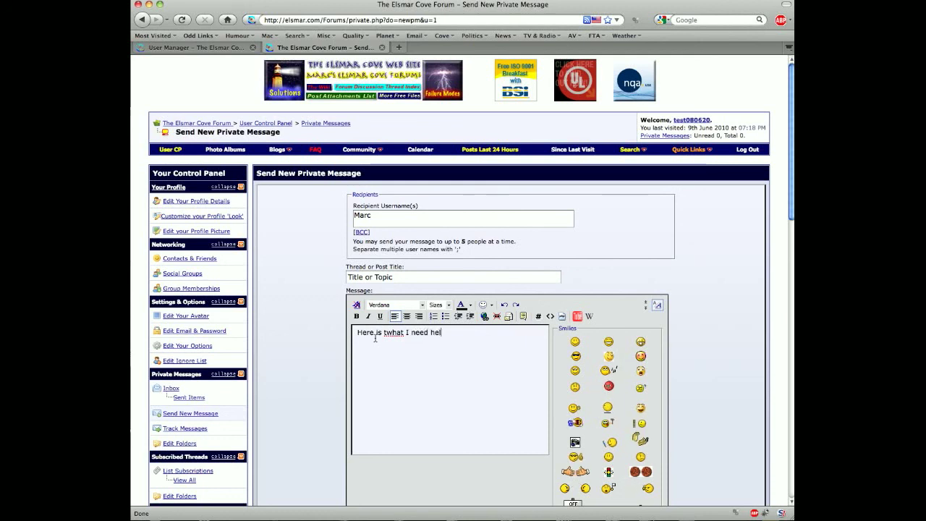
pyautogui.write('p with....')
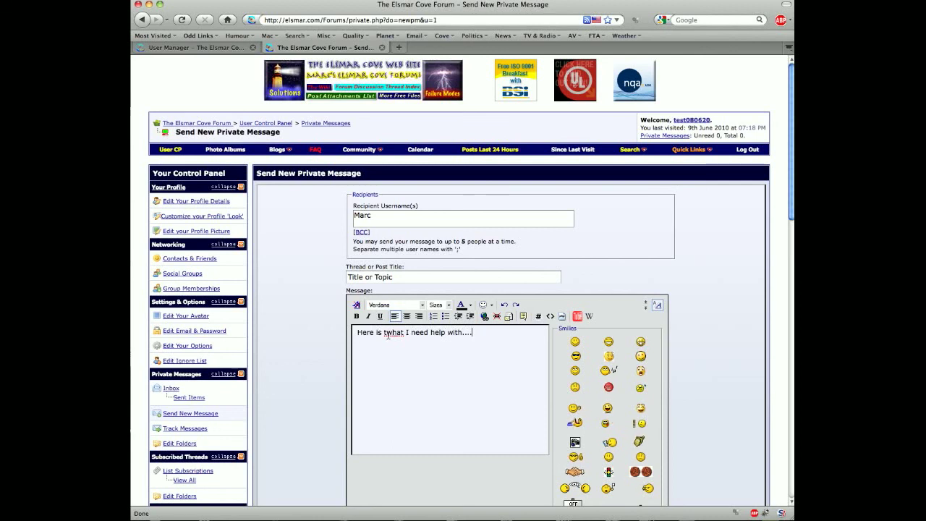
pyautogui.click(384, 332)
pyautogui.press('BackSpace')
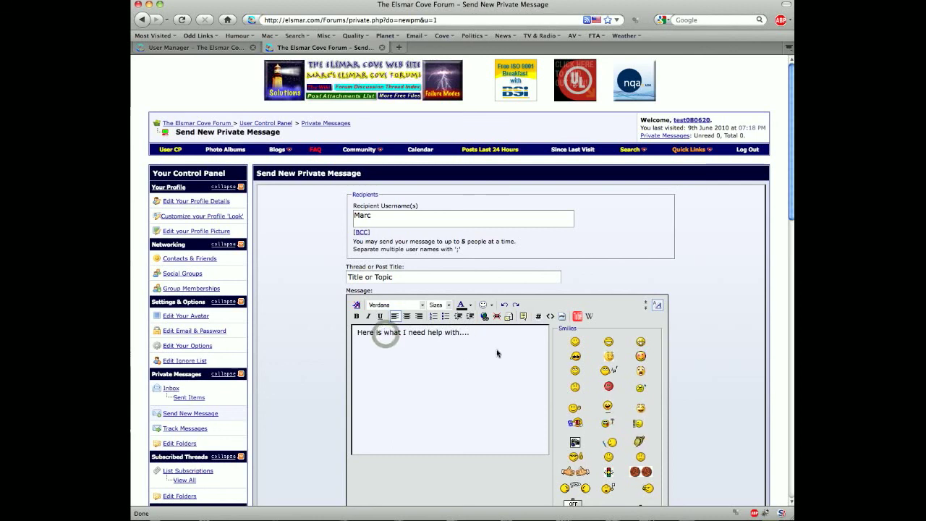
# - Choose the red question mark as the private message's icon and submit the message
pyautogui.scroll(-3, 706, 291)
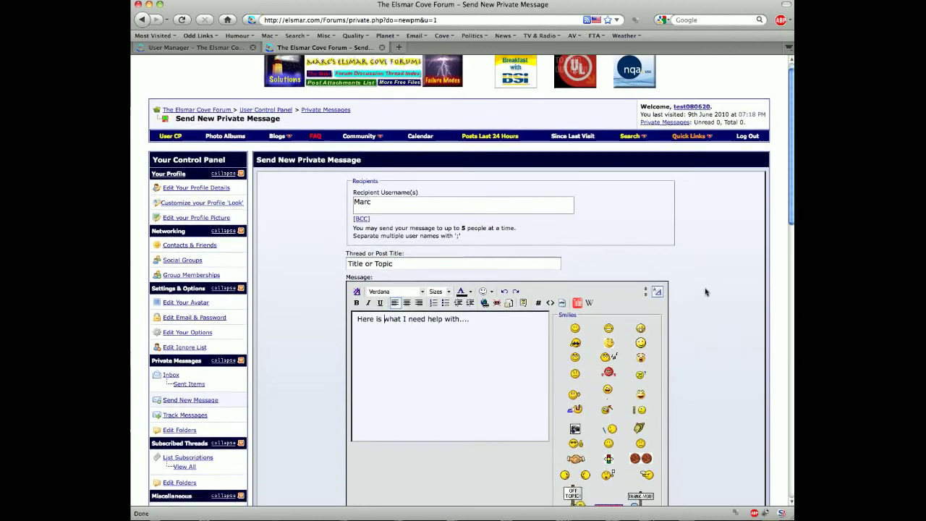
pyautogui.scroll(-3, 706, 291)
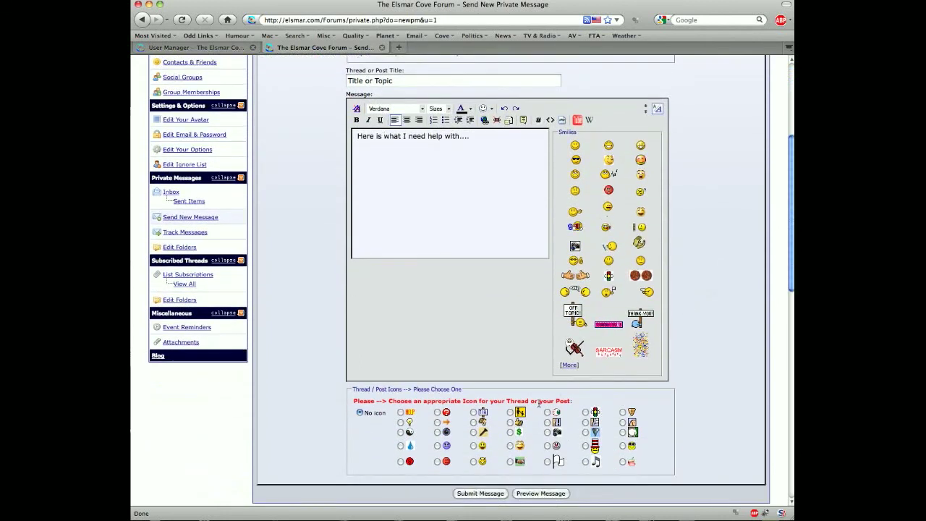
pyautogui.click(437, 412)
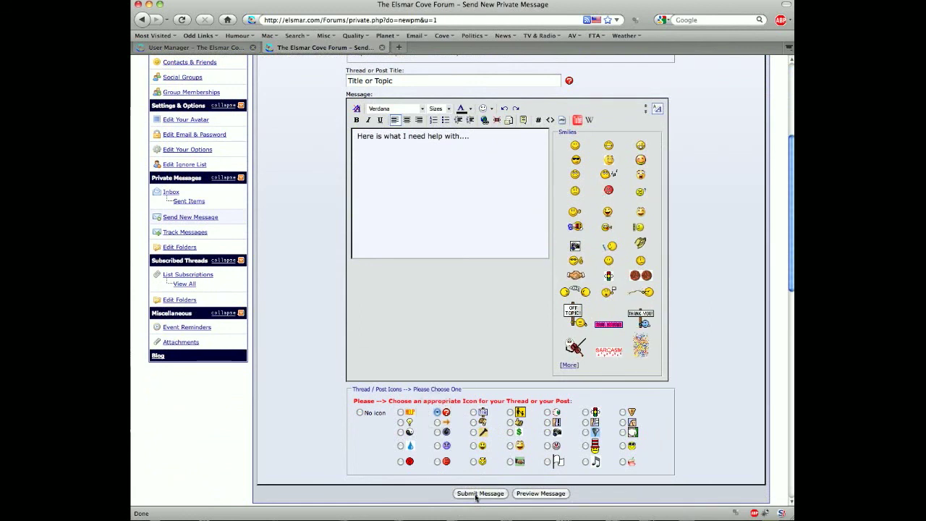
pyautogui.click(475, 493)
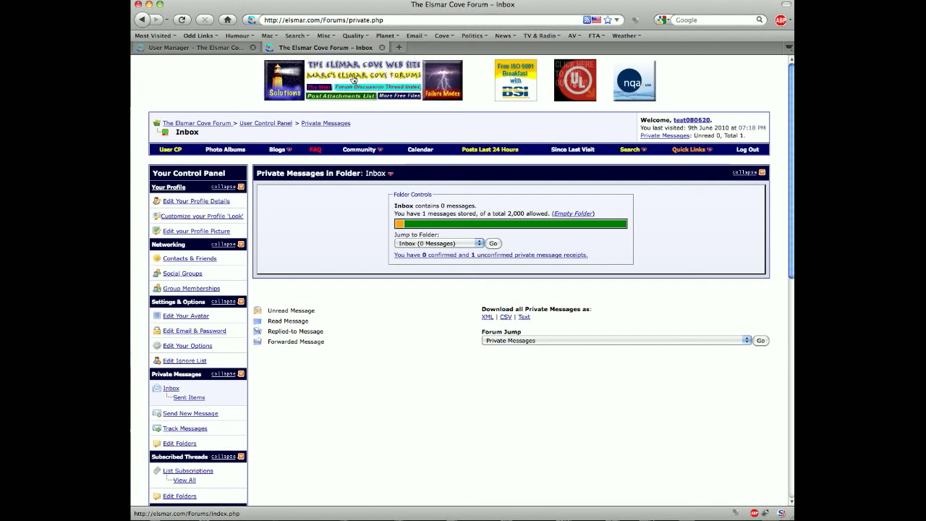
# - Return to the forum home page, highlight the host's phone number in the footer and go back up to the page header
pyautogui.click(352, 77)
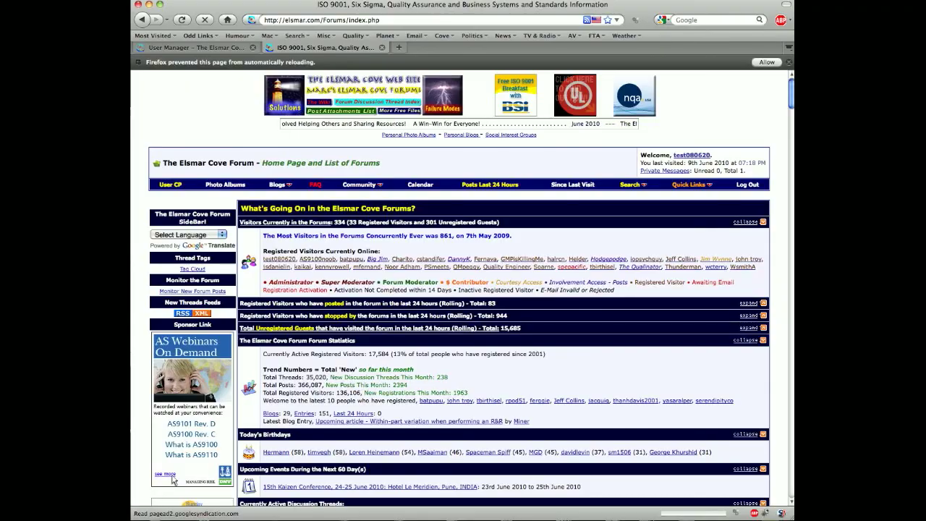
pyautogui.scroll(-15, 644, 238)
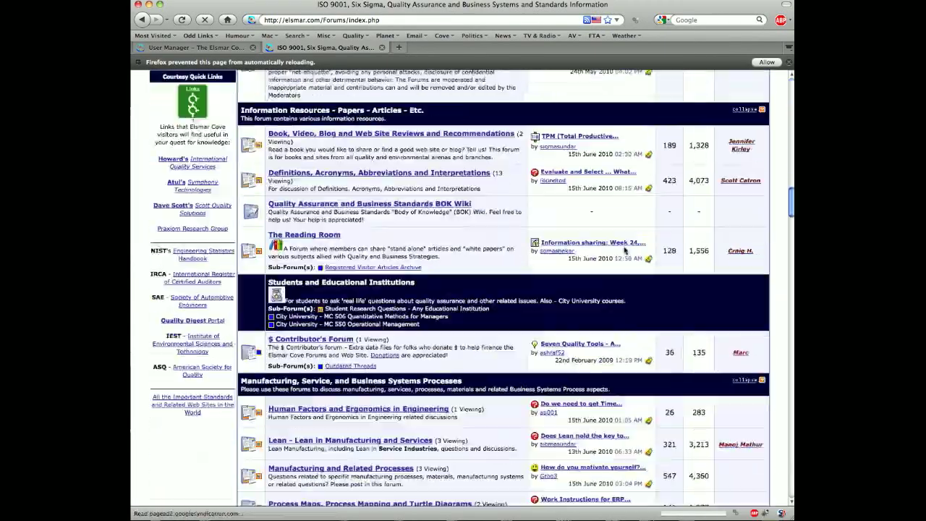
pyautogui.scroll(-20, 625, 249)
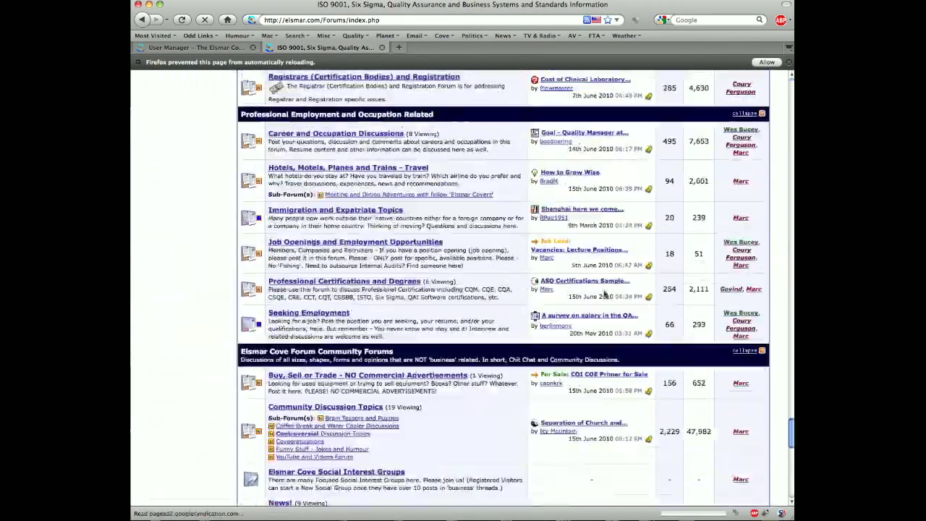
pyautogui.scroll(-15, 603, 292)
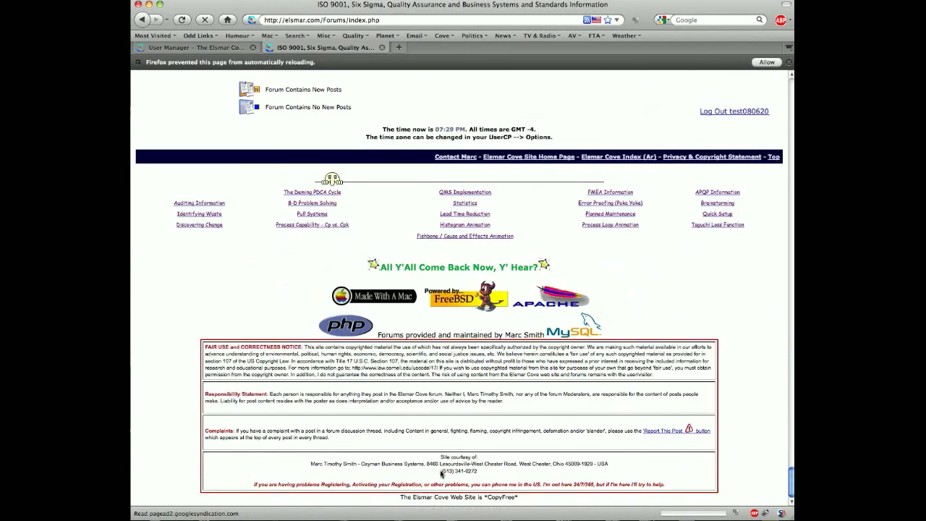
pyautogui.moveTo(441, 474); pyautogui.dragTo(483, 475)
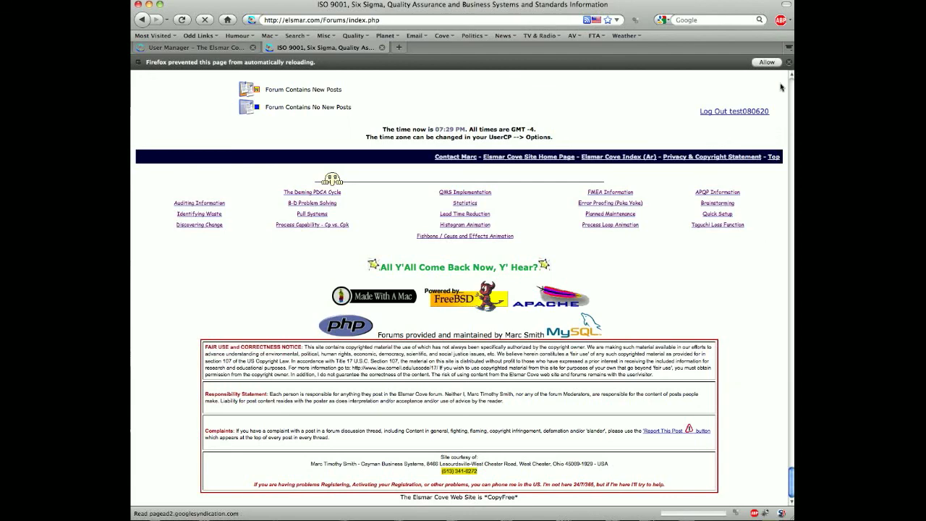
pyautogui.scroll(15, 781, 87)
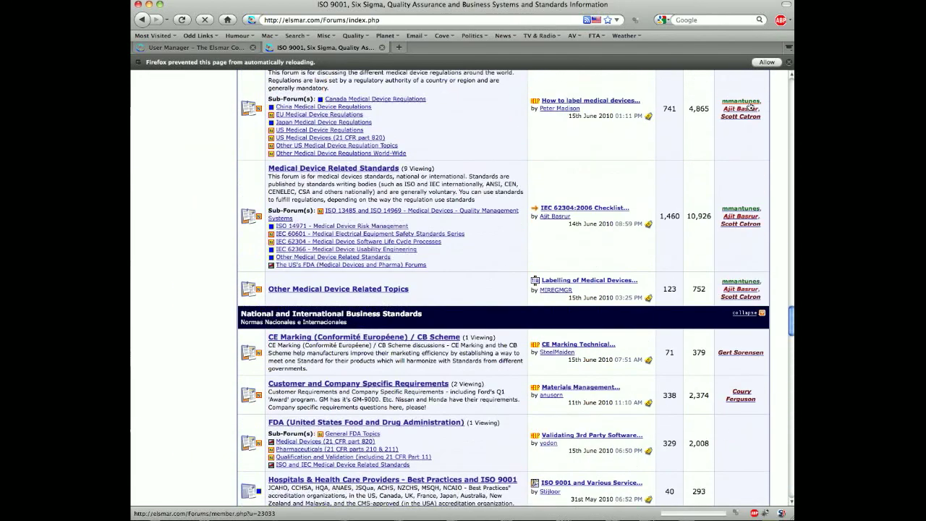
pyautogui.scroll(15, 751, 106)
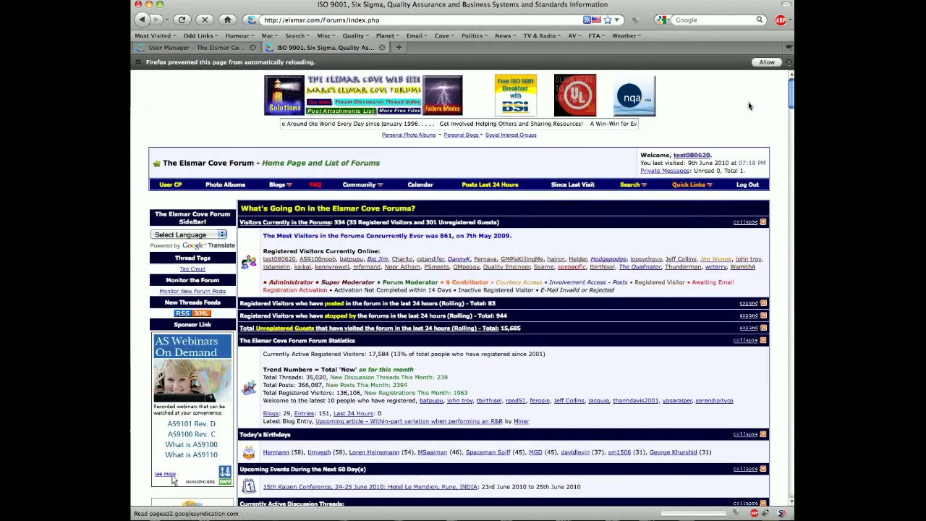